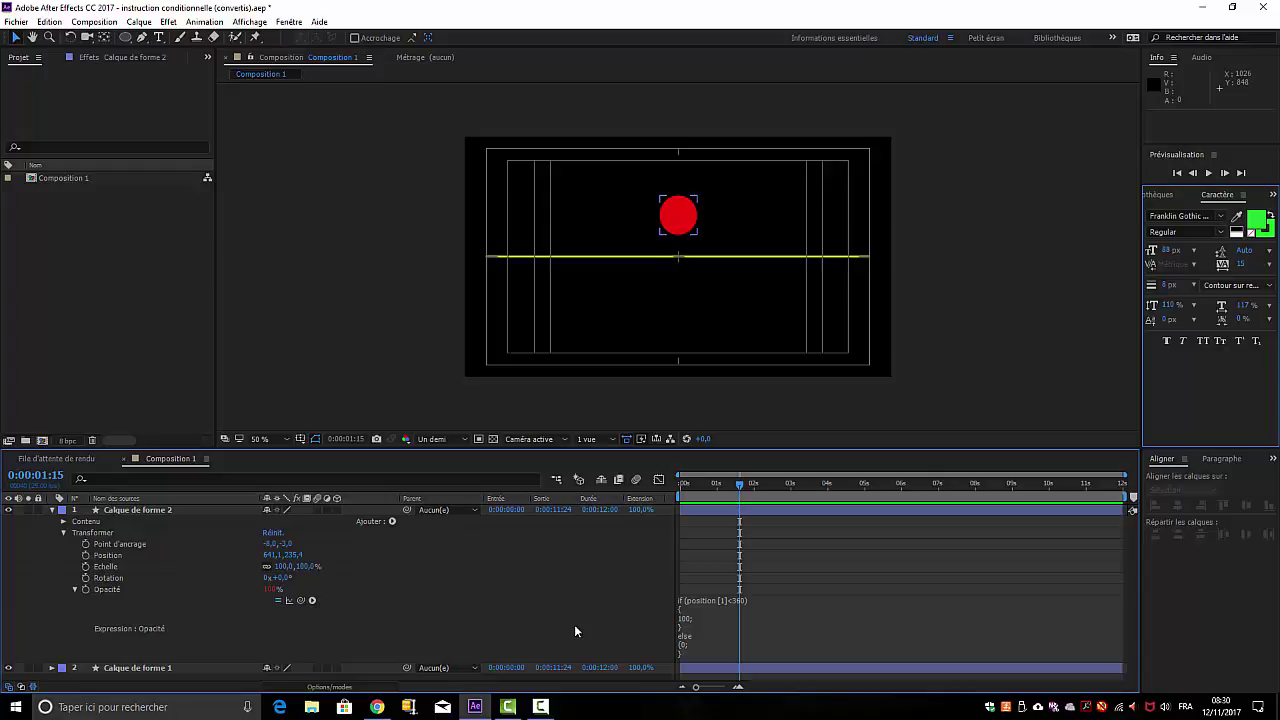
Step: Return the playhead to 0:00:00:00 and test the red circle by moving it below the yellow line and back above it
click(842, 507)
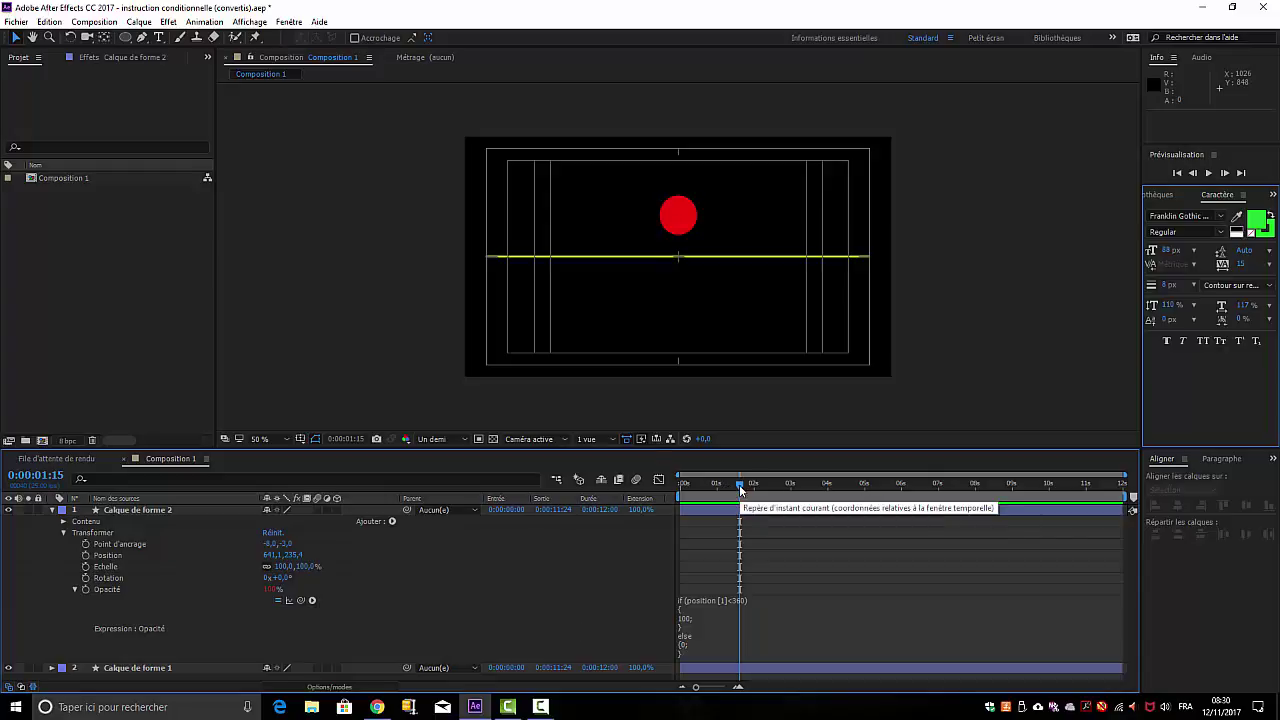
drag(730, 484, 680, 486)
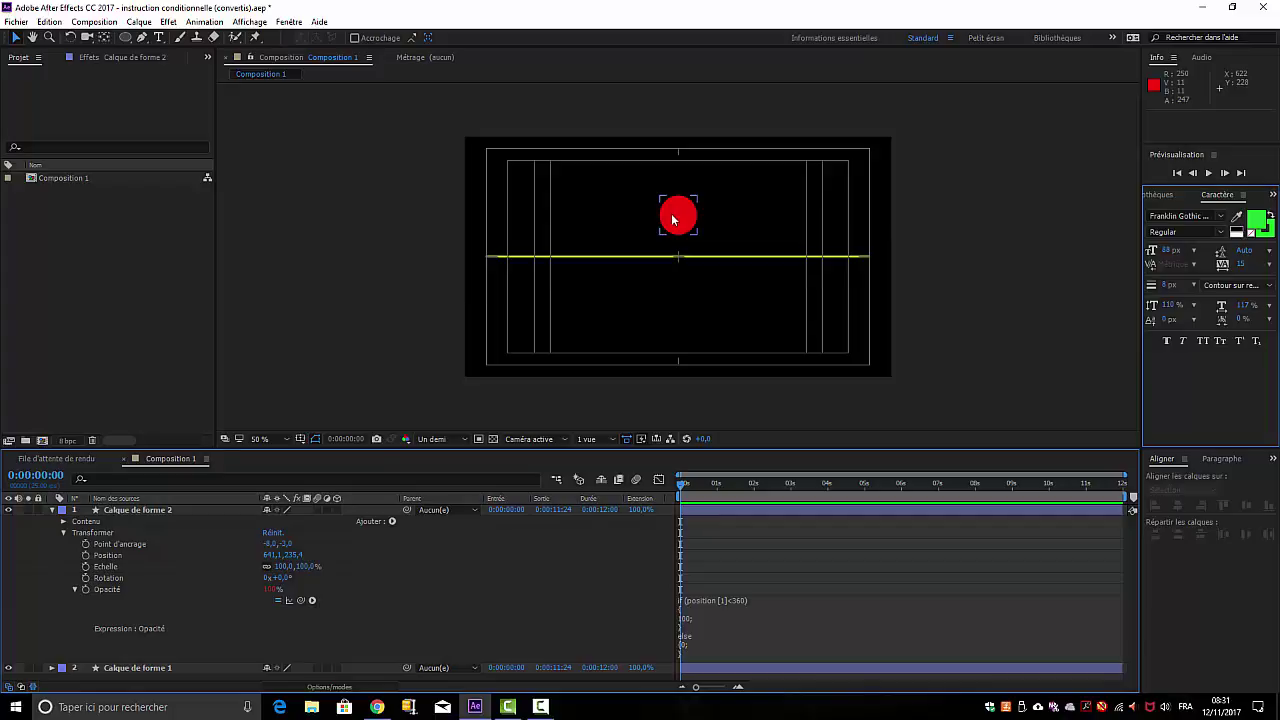
drag(673, 218, 678, 284)
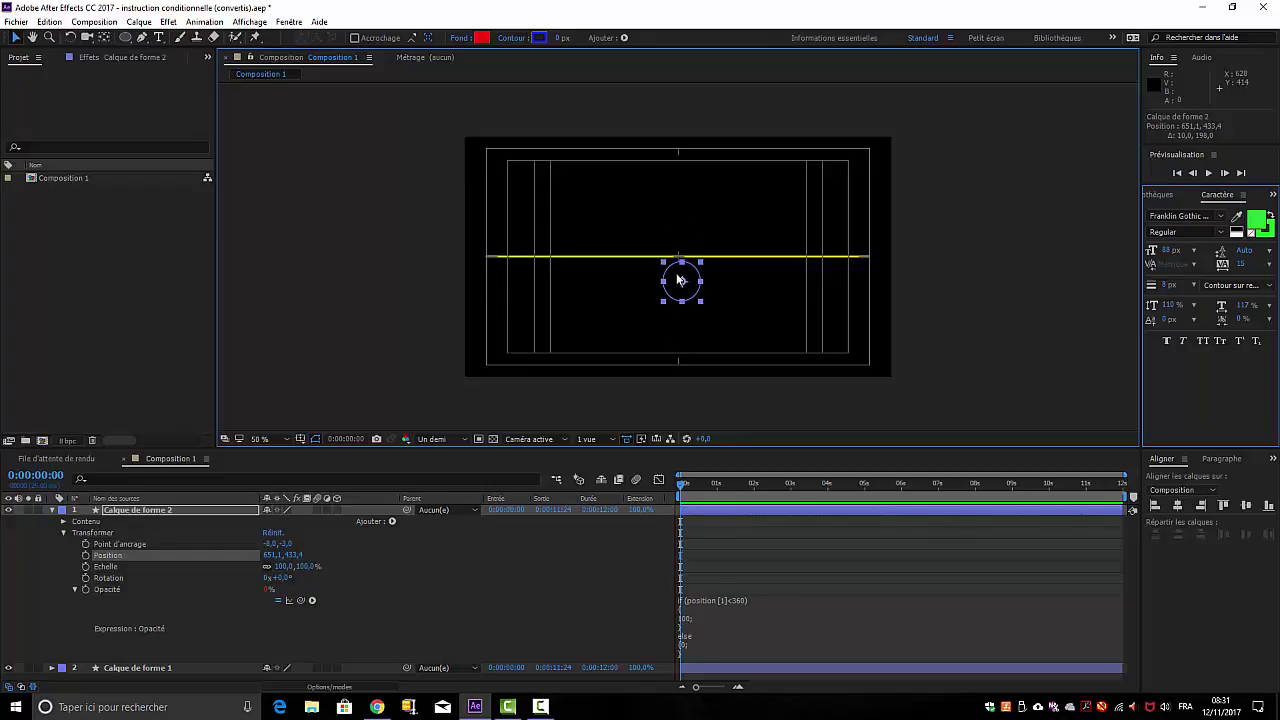
drag(687, 277, 694, 191)
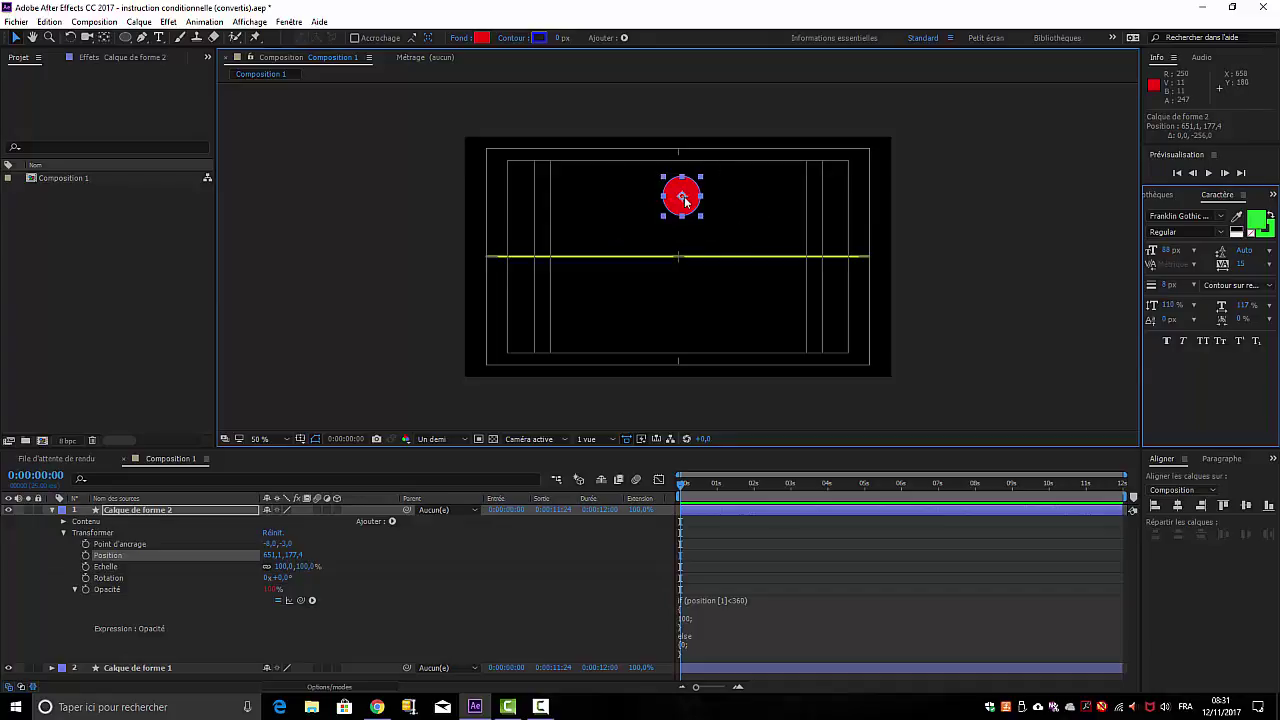
mouse_move(689, 199)
mouse_down()
mouse_move(698, 212)
mouse_move(681, 194)
mouse_up()
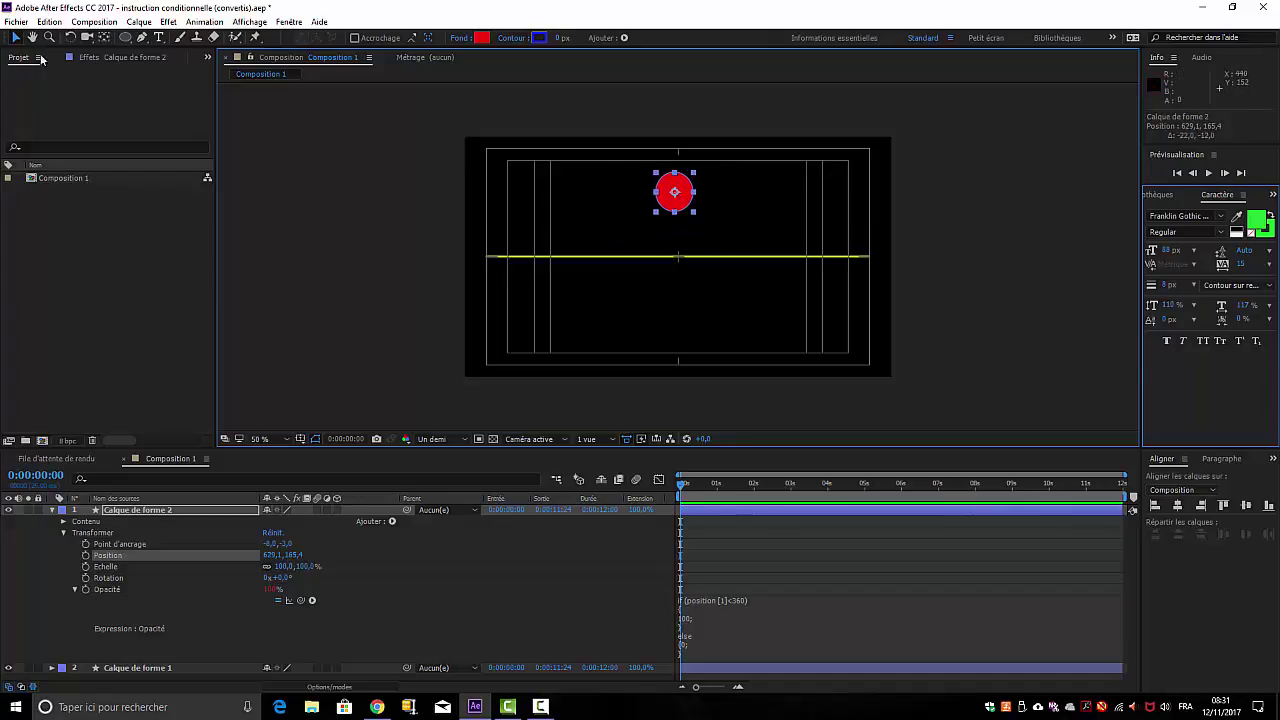
Step: Move the circle's anchor point far above the composition with the Pan Behind tool, and shift the circle down close to the line
click(104, 38)
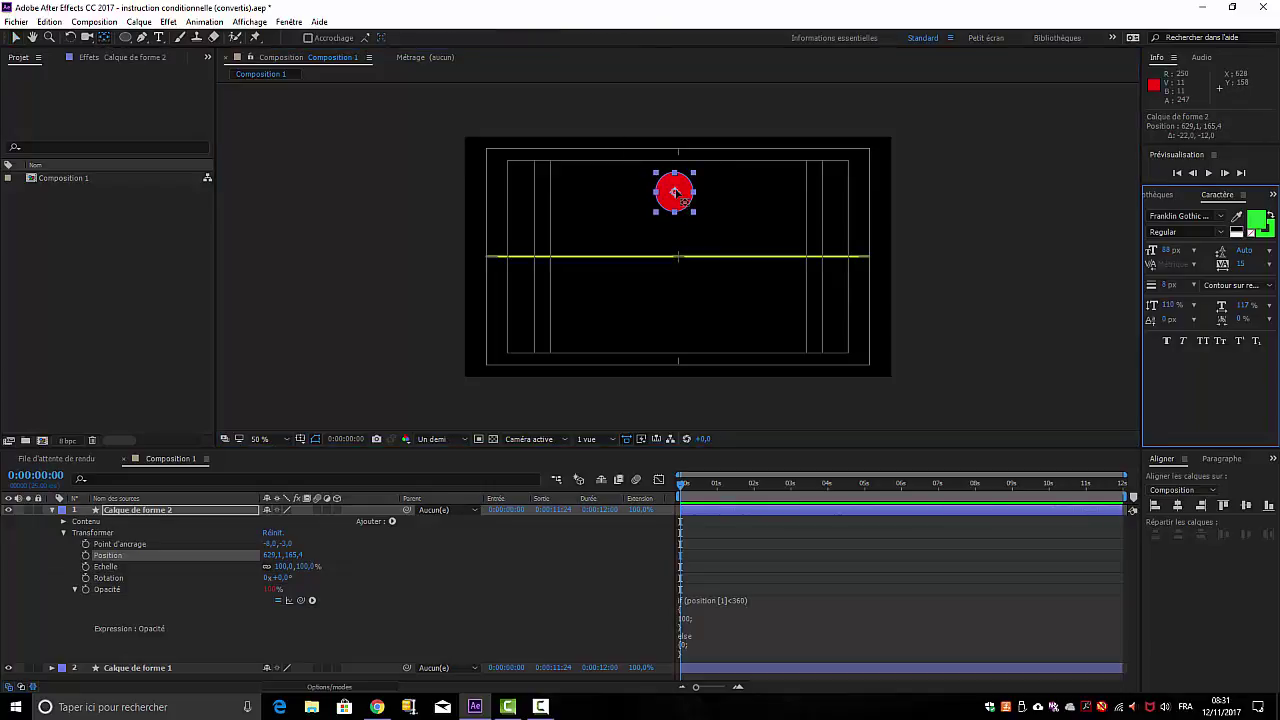
drag(675, 193, 674, 78)
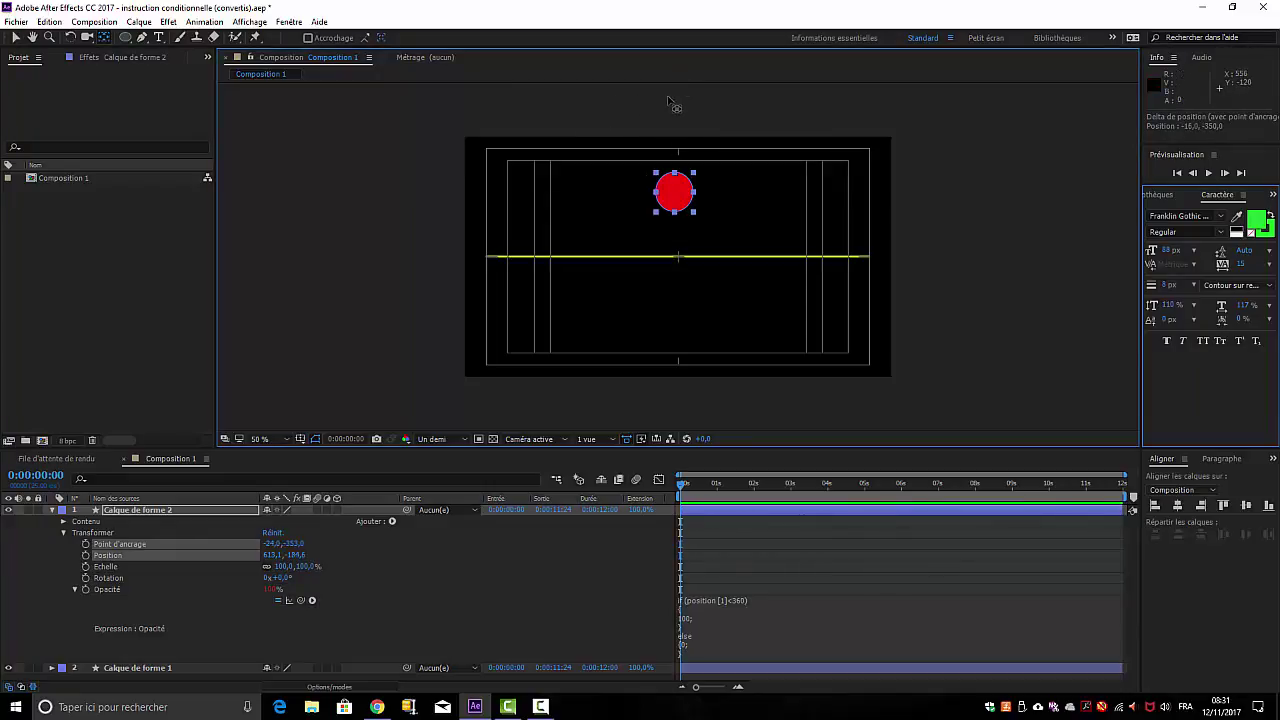
click(686, 177)
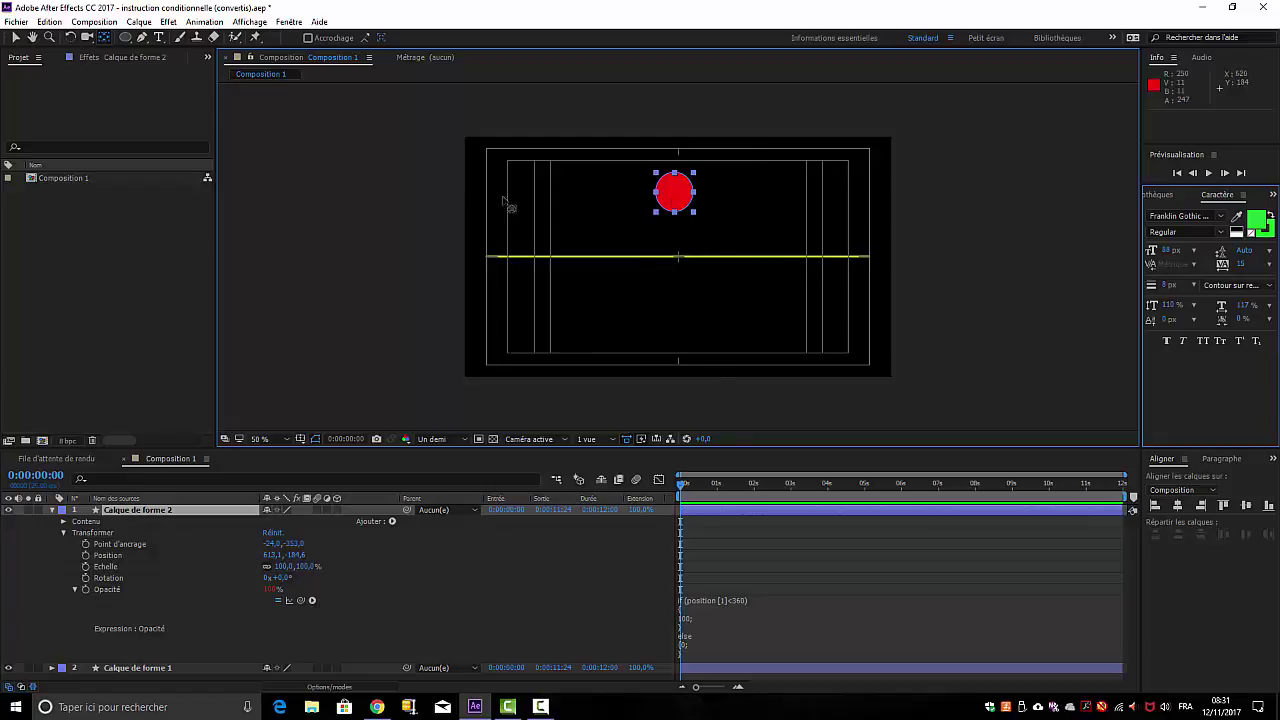
click(15, 37)
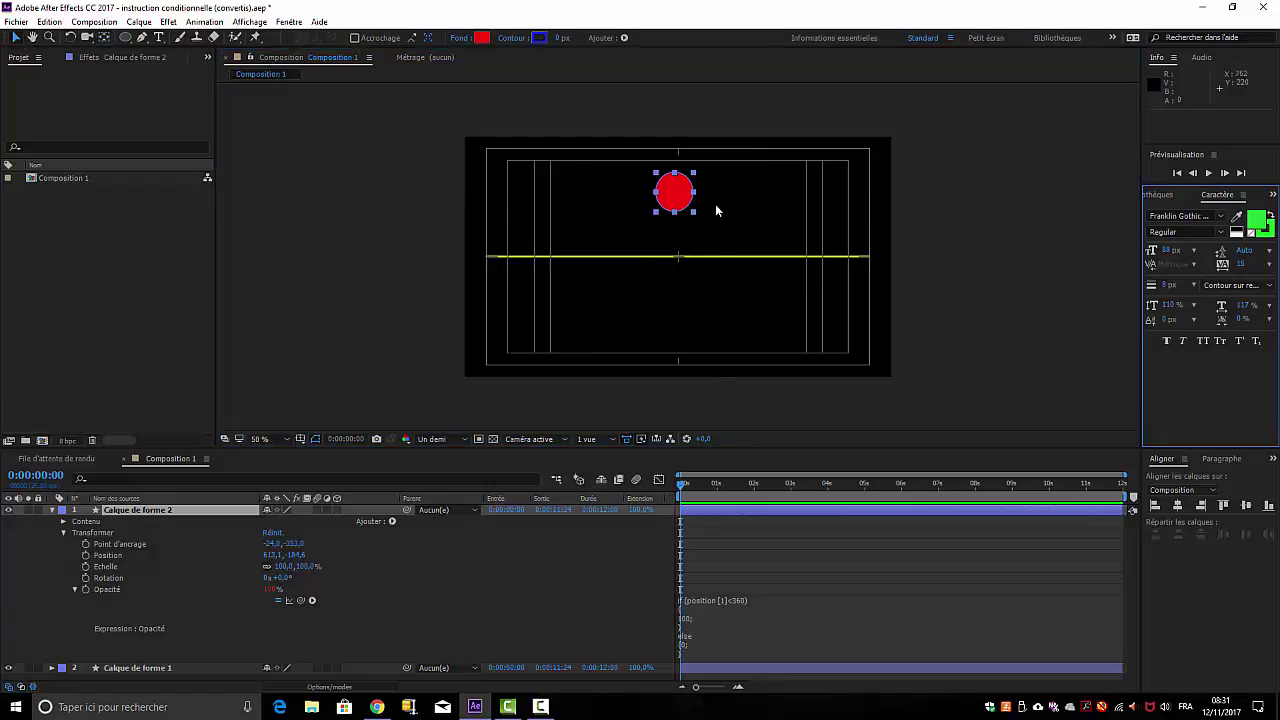
drag(681, 204, 691, 238)
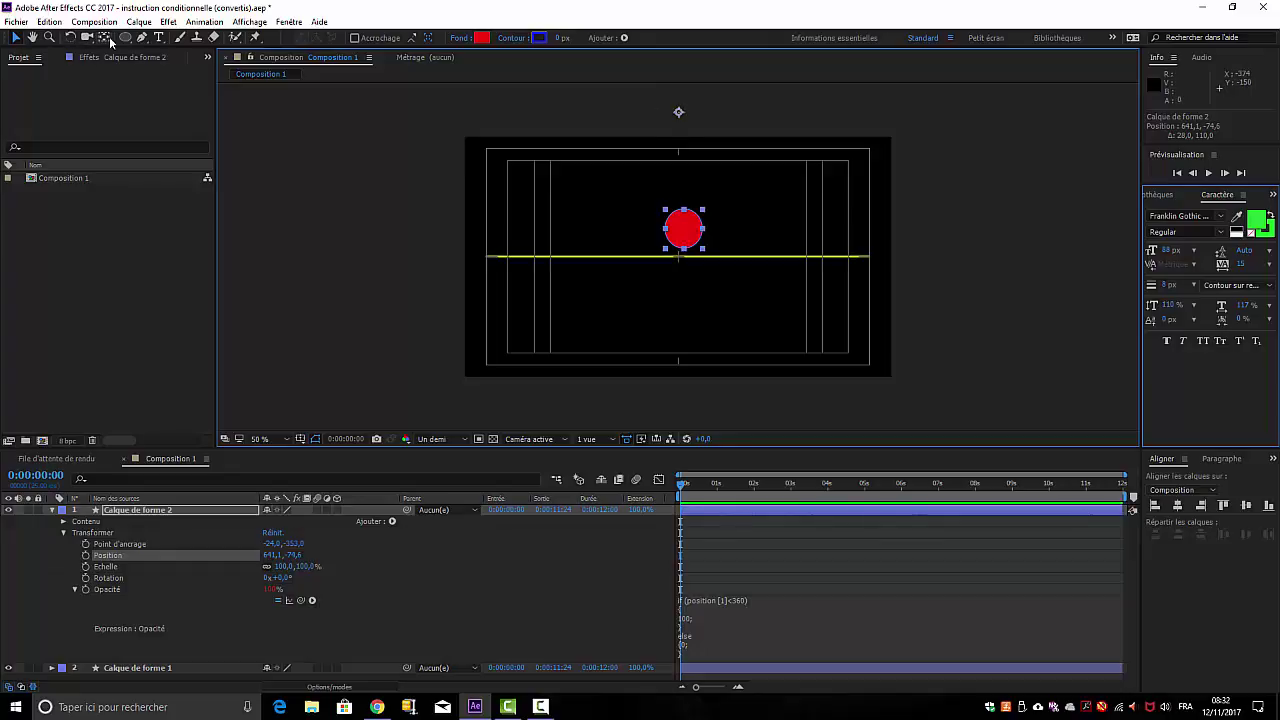
Step: Put the anchor point back at the circle's centre and move the circle near the composition's upper edge, at about 645, 79
click(102, 38)
drag(679, 112, 681, 171)
key(ctrl+alt+Home)
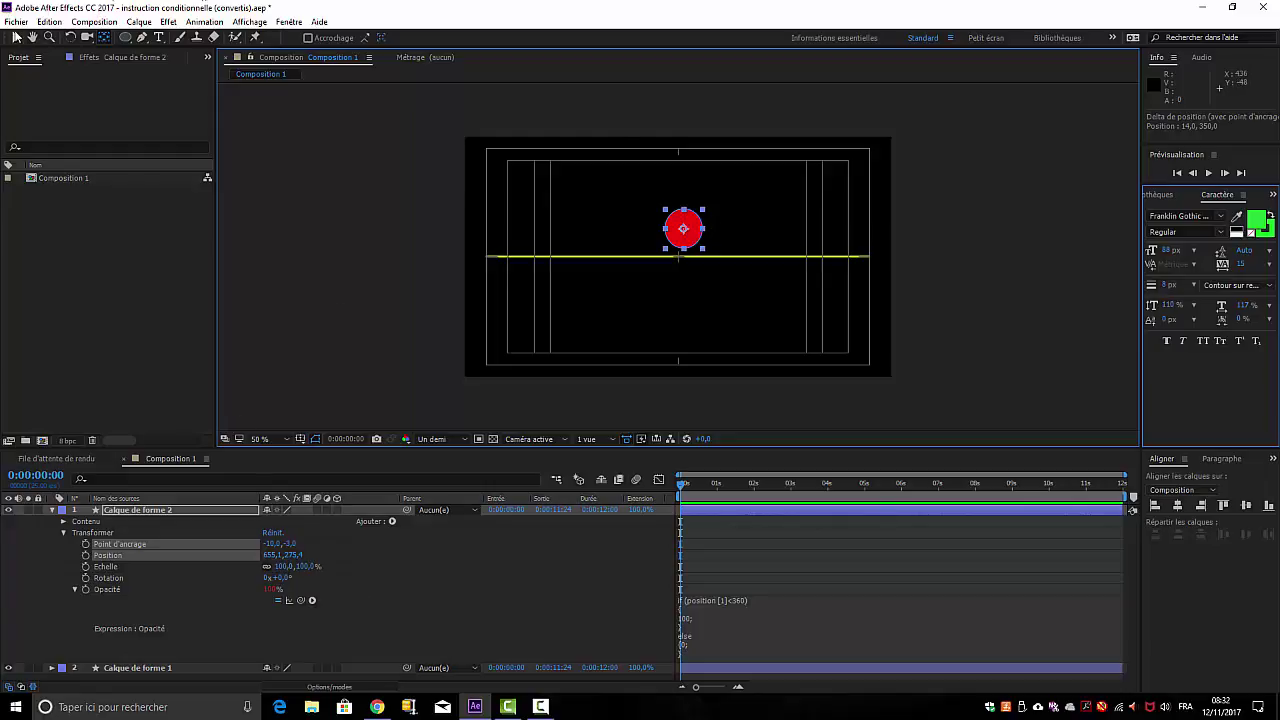
click(15, 38)
drag(685, 220, 678, 153)
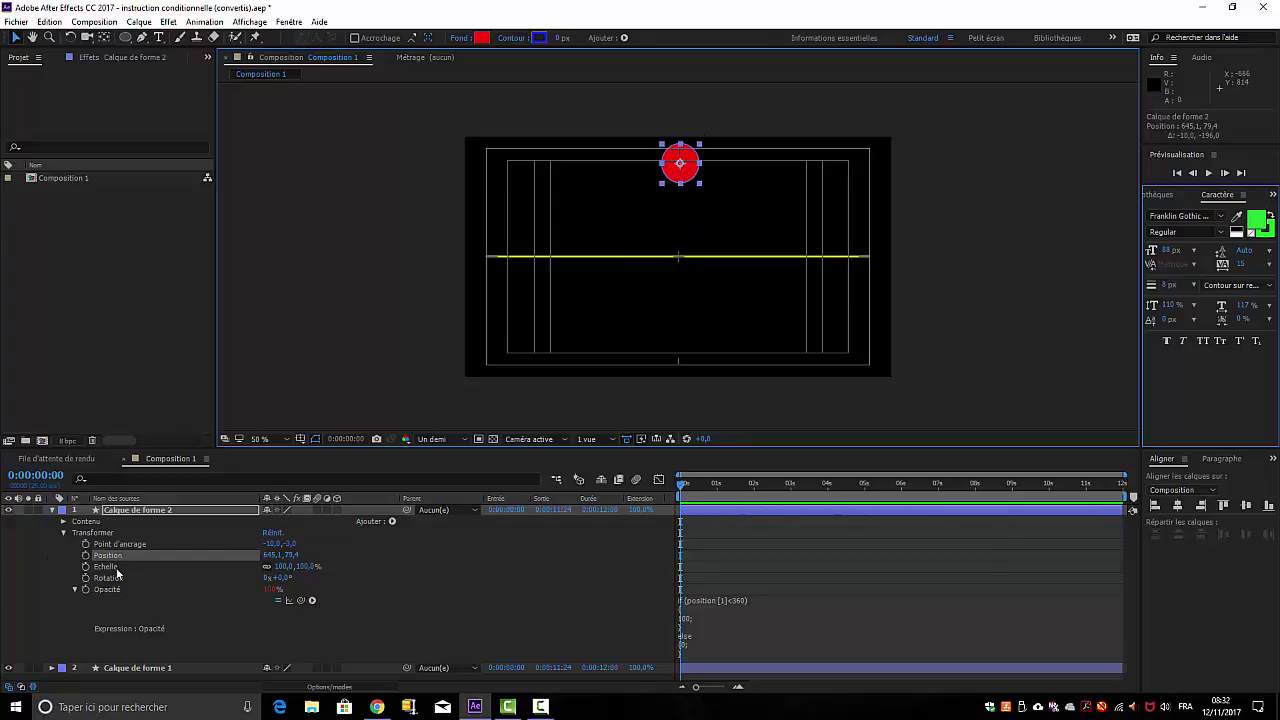
Step: Collapse the circle layer's properties and display the position of the line layer, Calque de forme 1
click(53, 510)
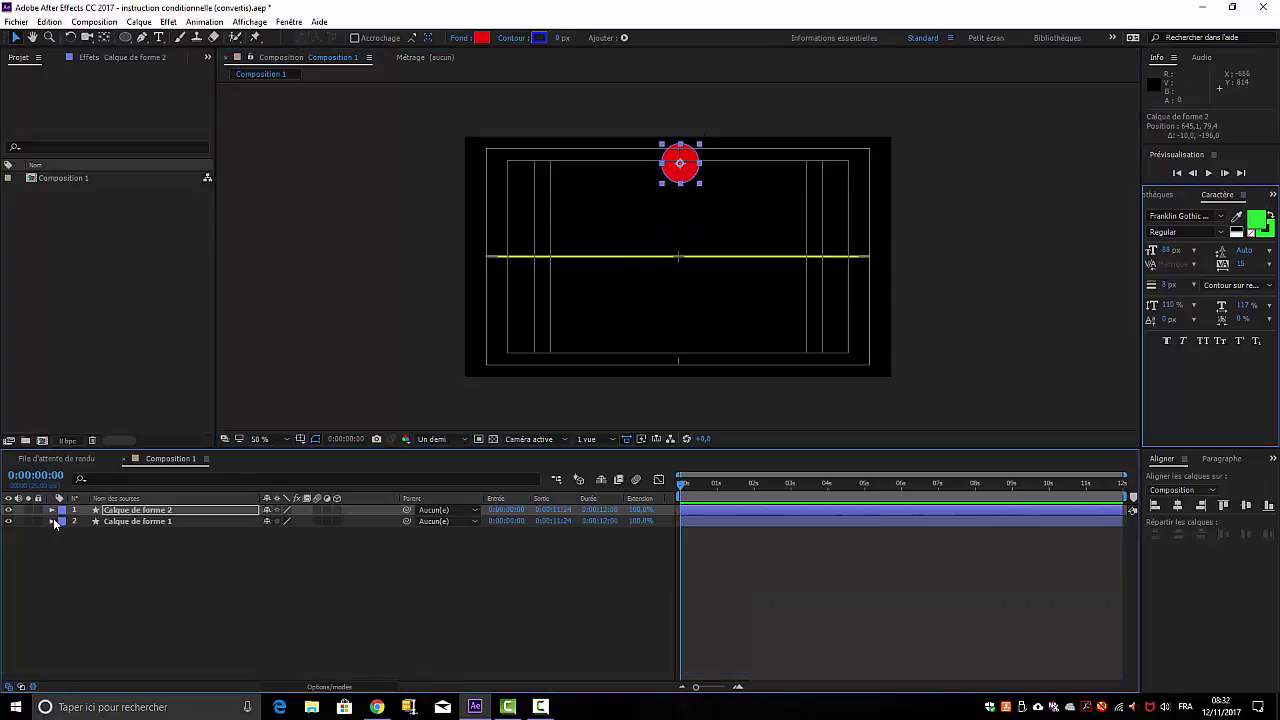
click(117, 521)
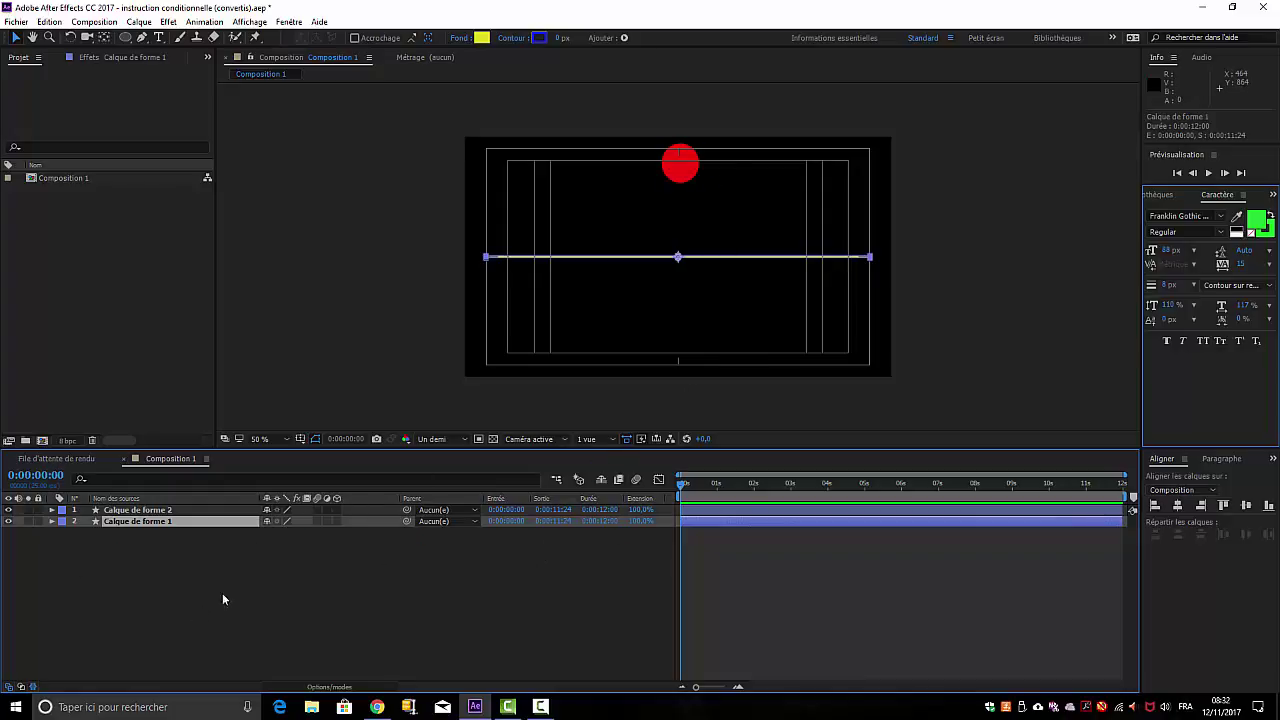
key(p)
Step: Check the width and height in the composition settings
click(92, 22)
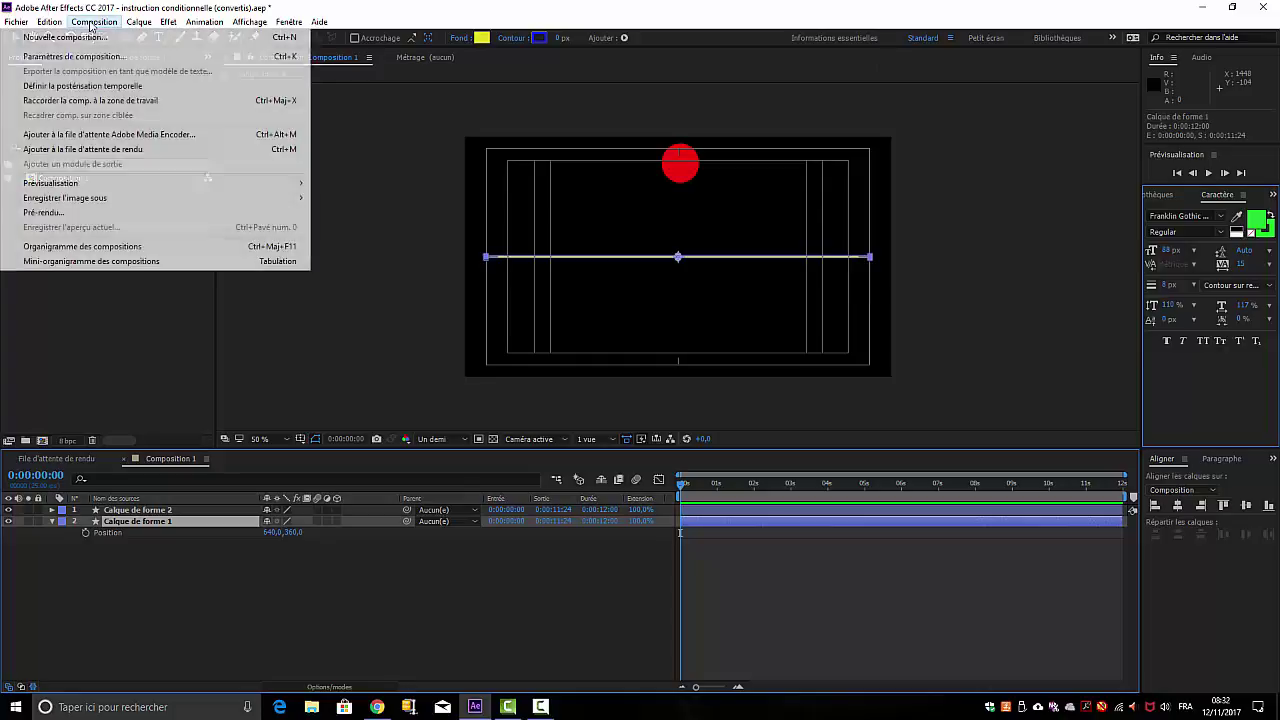
click(89, 58)
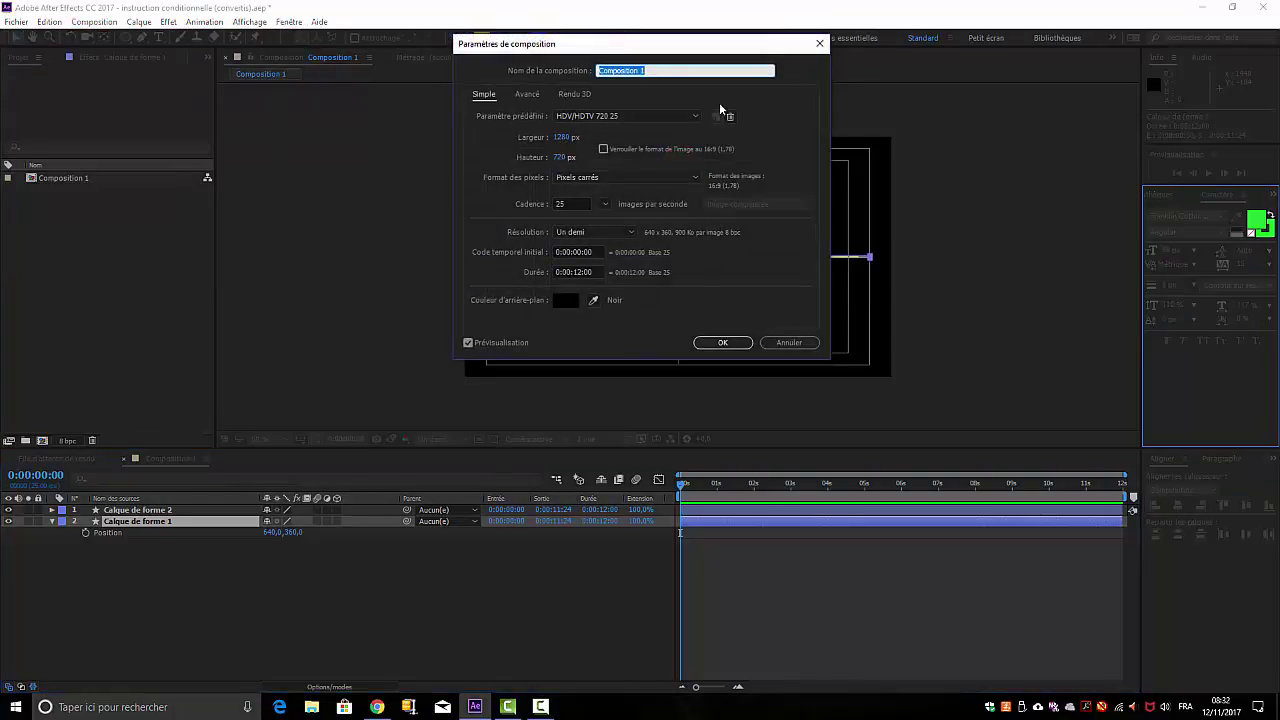
click(721, 345)
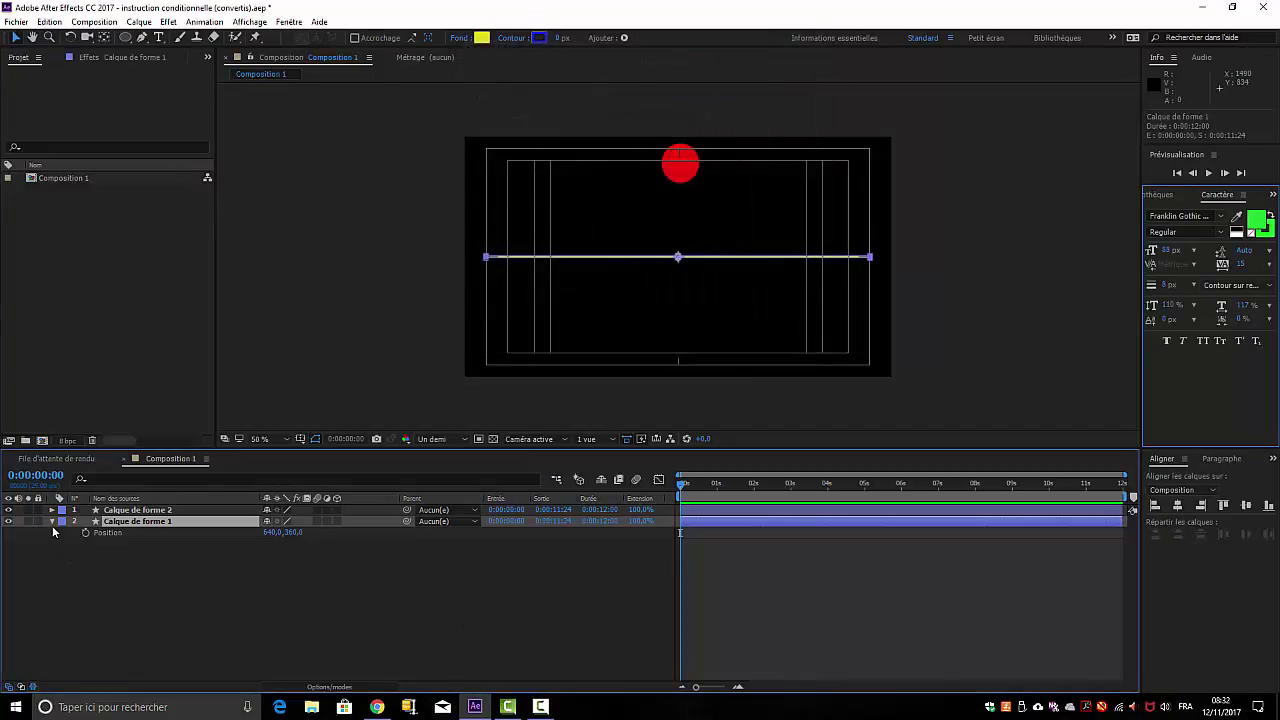
Step: Display the position of the circle layer, Calque de forme 2, together with that of the line layer
key(p)
key(p)
ctrl+click(132, 512)
click(132, 512)
key(p)
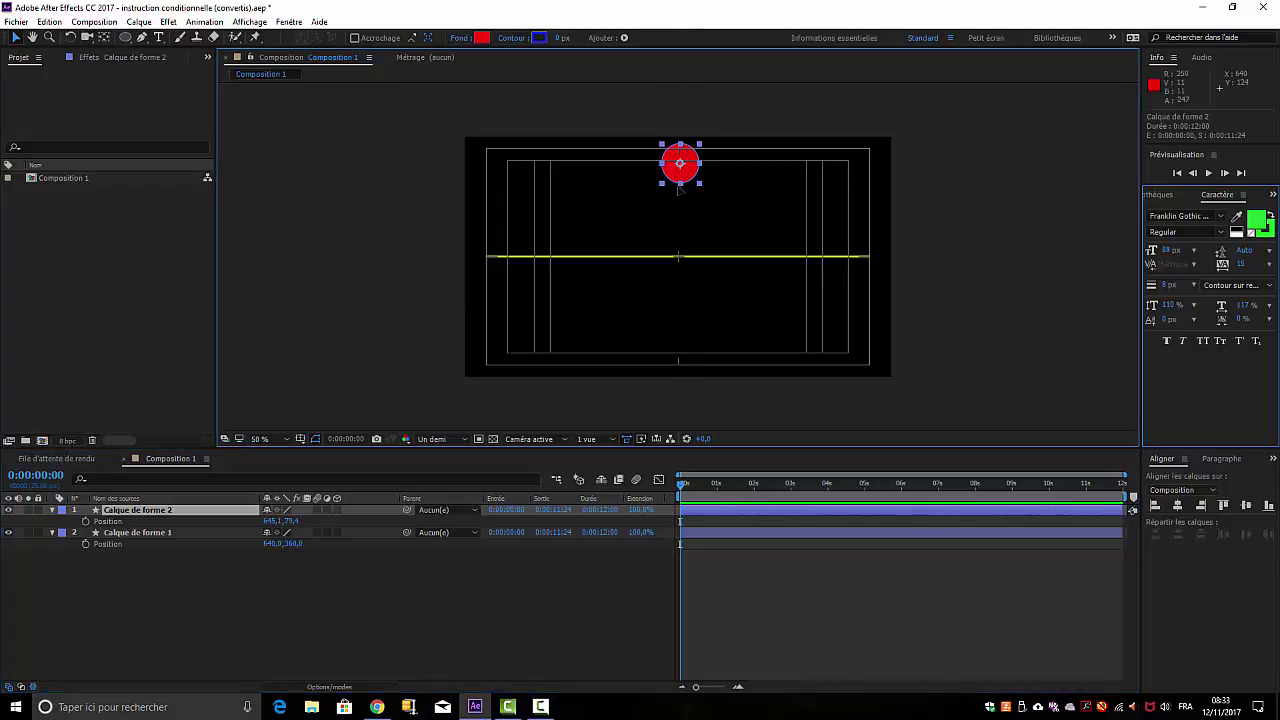
Step: Move the circle through the upper edge, lower edge and middle line of the composition, and return it to about 643, 73
drag(678, 185, 685, 154)
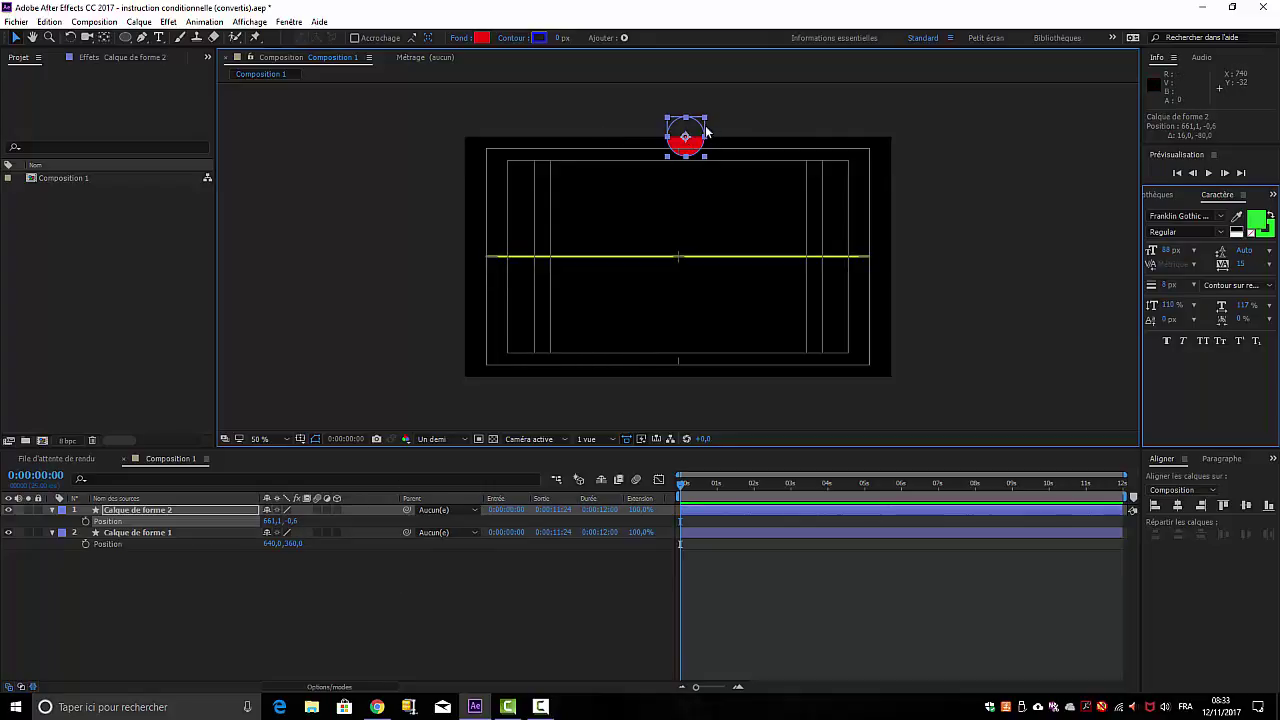
drag(696, 131, 688, 368)
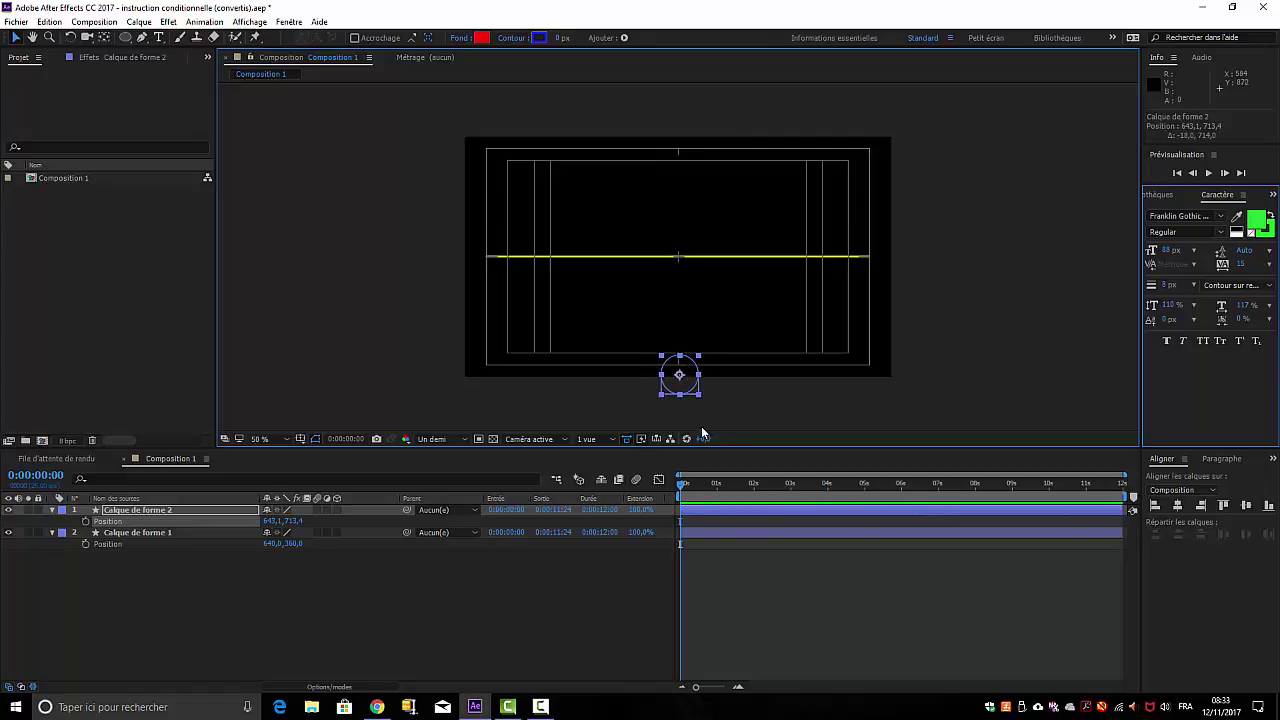
drag(692, 385, 690, 160)
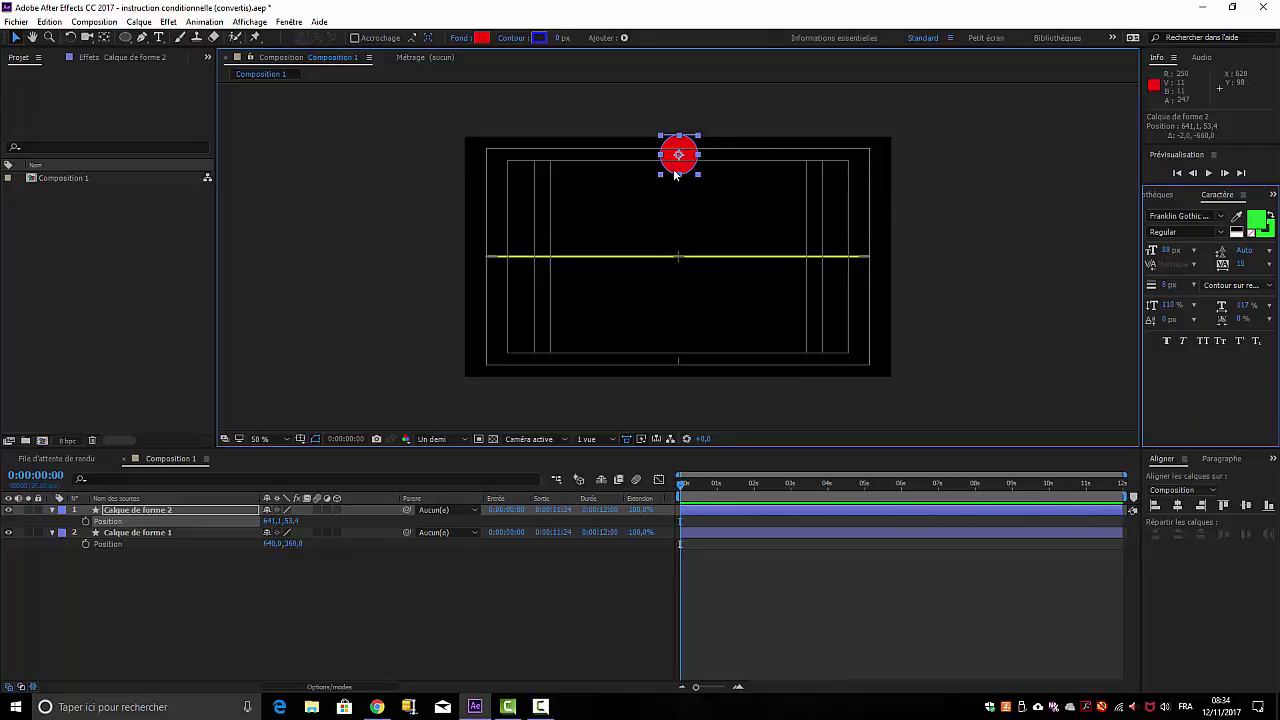
drag(686, 180, 685, 264)
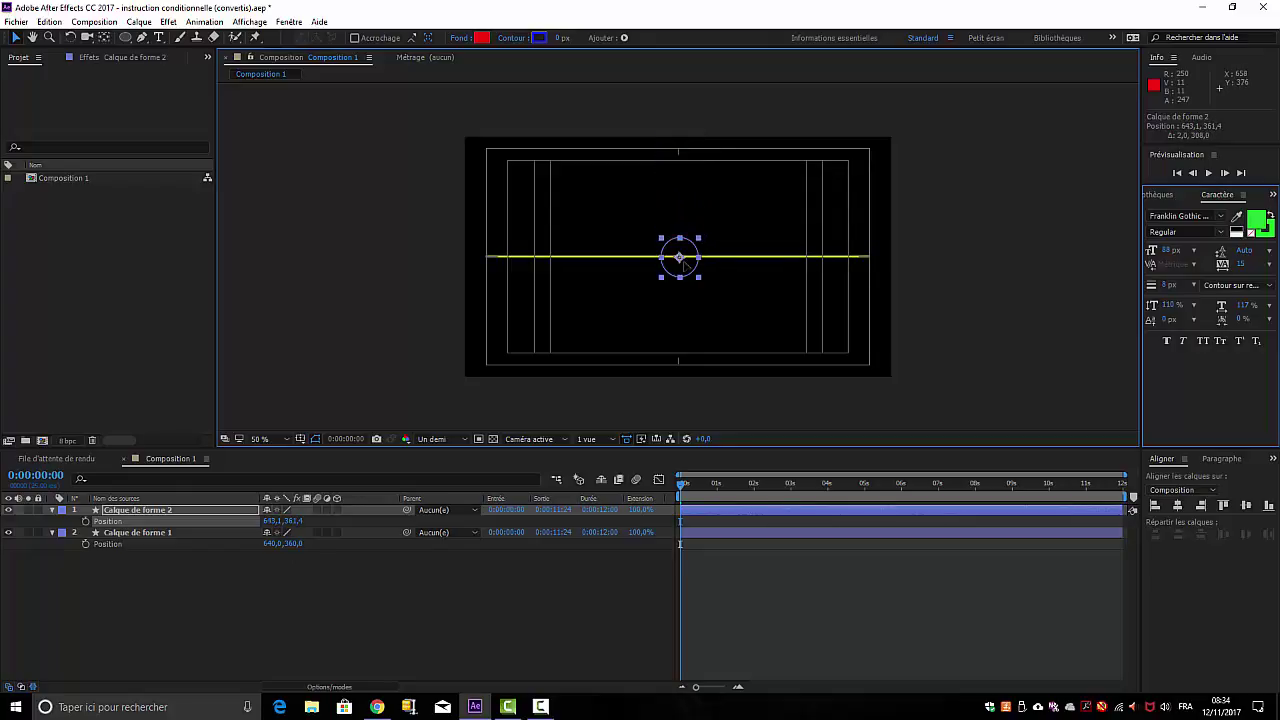
drag(685, 264, 683, 165)
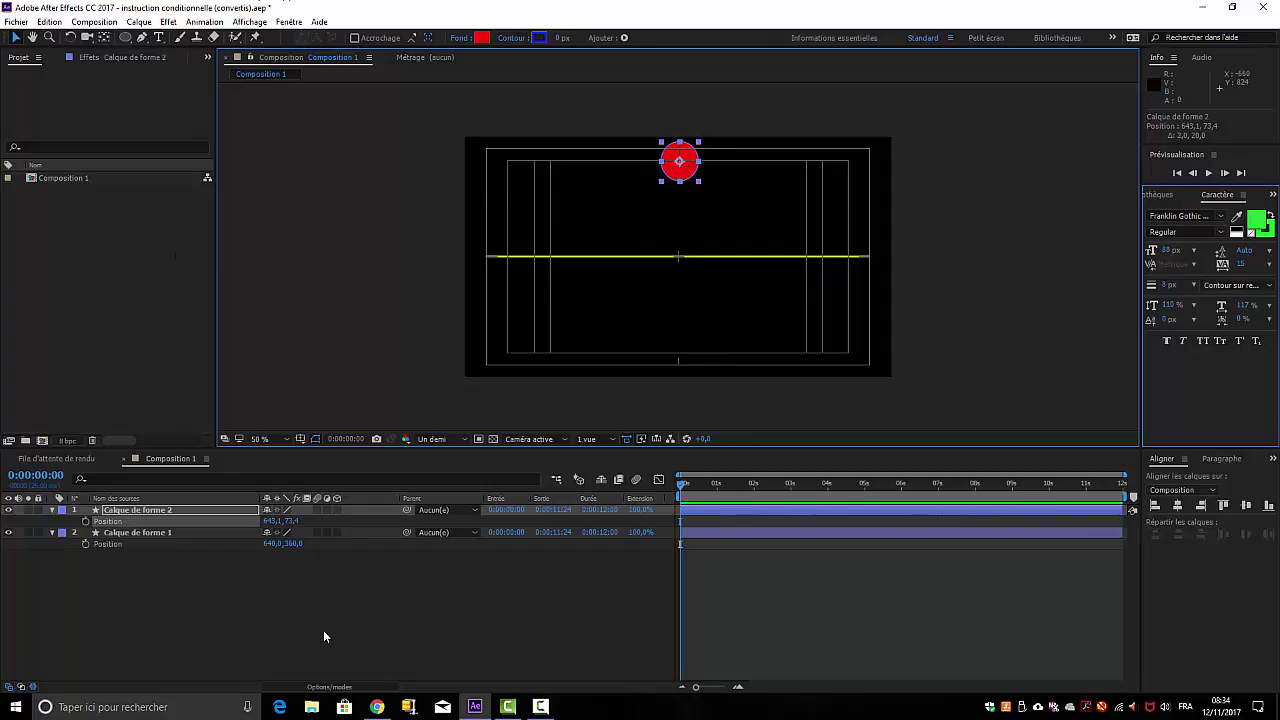
Step: Show the opacity of Calque de forme 2 and remove its existing expression
click(52, 532)
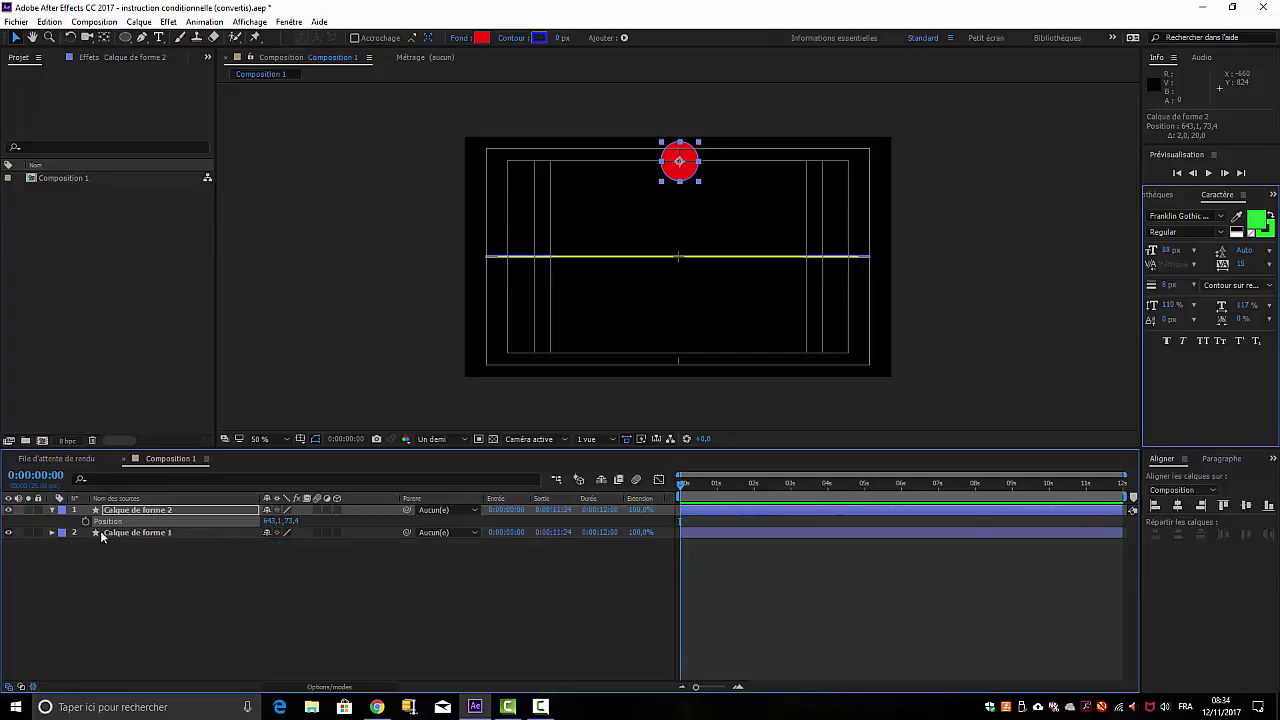
click(135, 511)
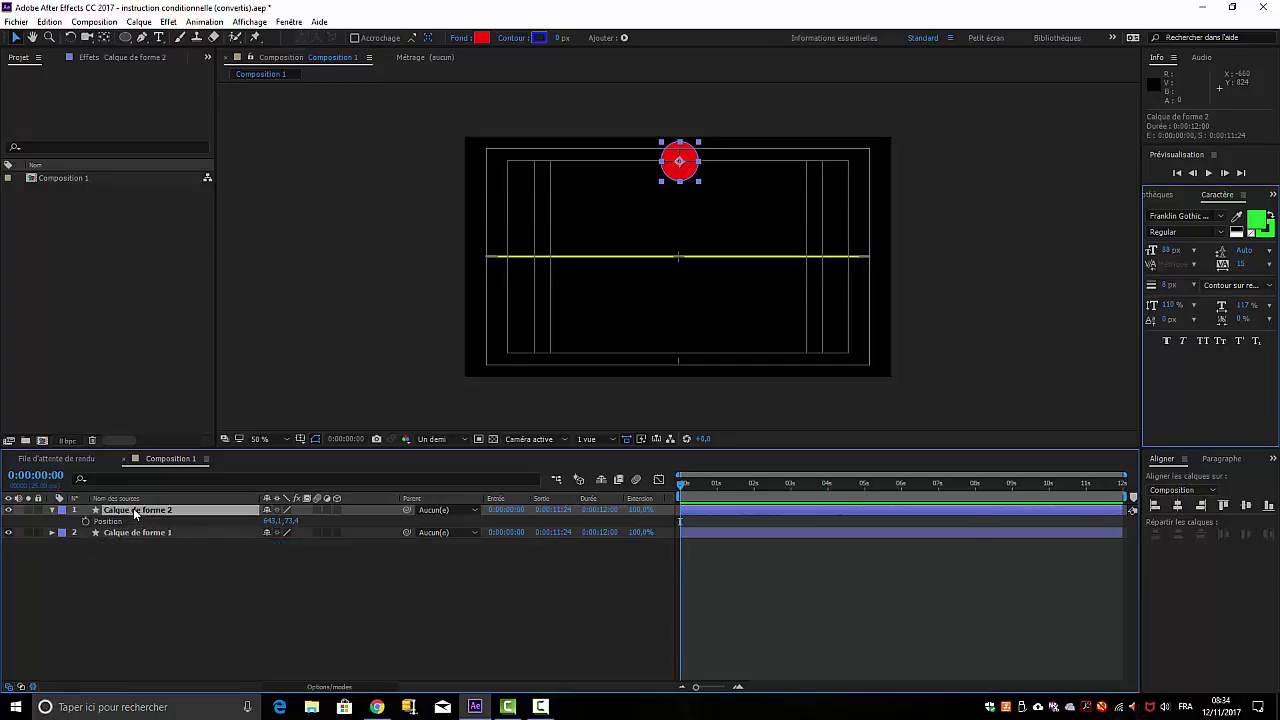
key(t)
alt+click(85, 521)
text(if (position [1]<360) { 100; } else {0; })
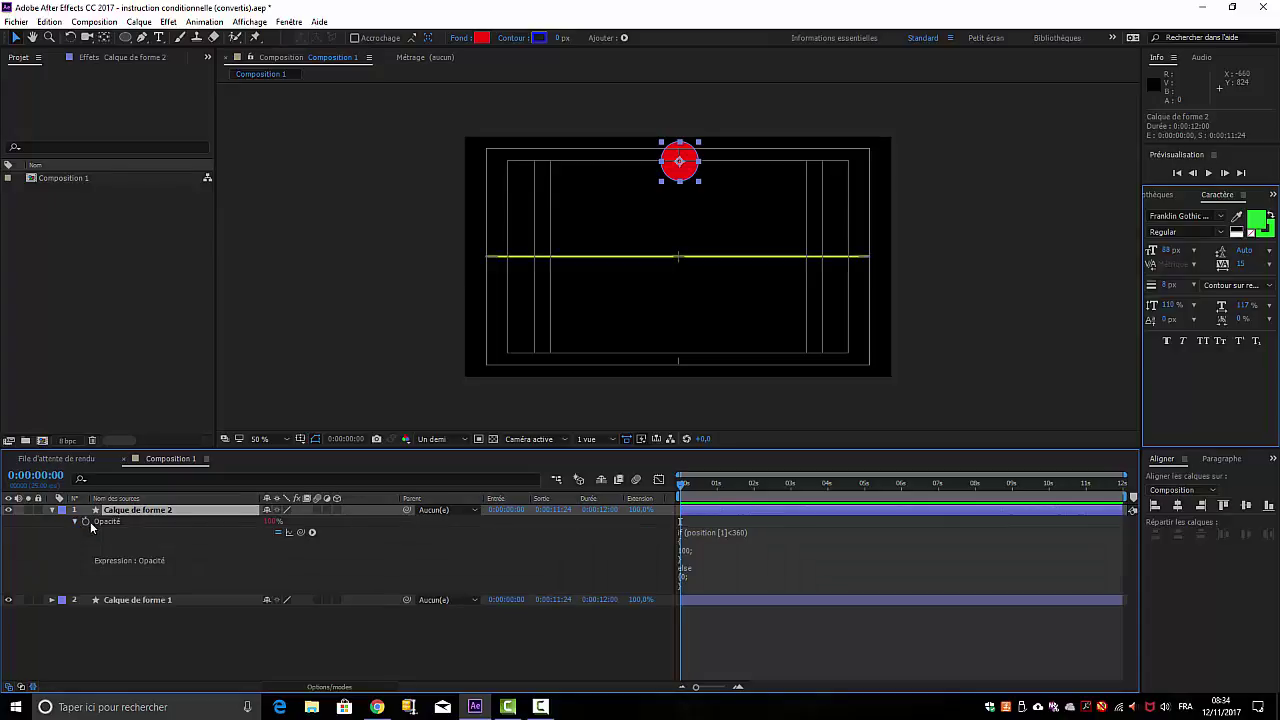
click(682, 580)
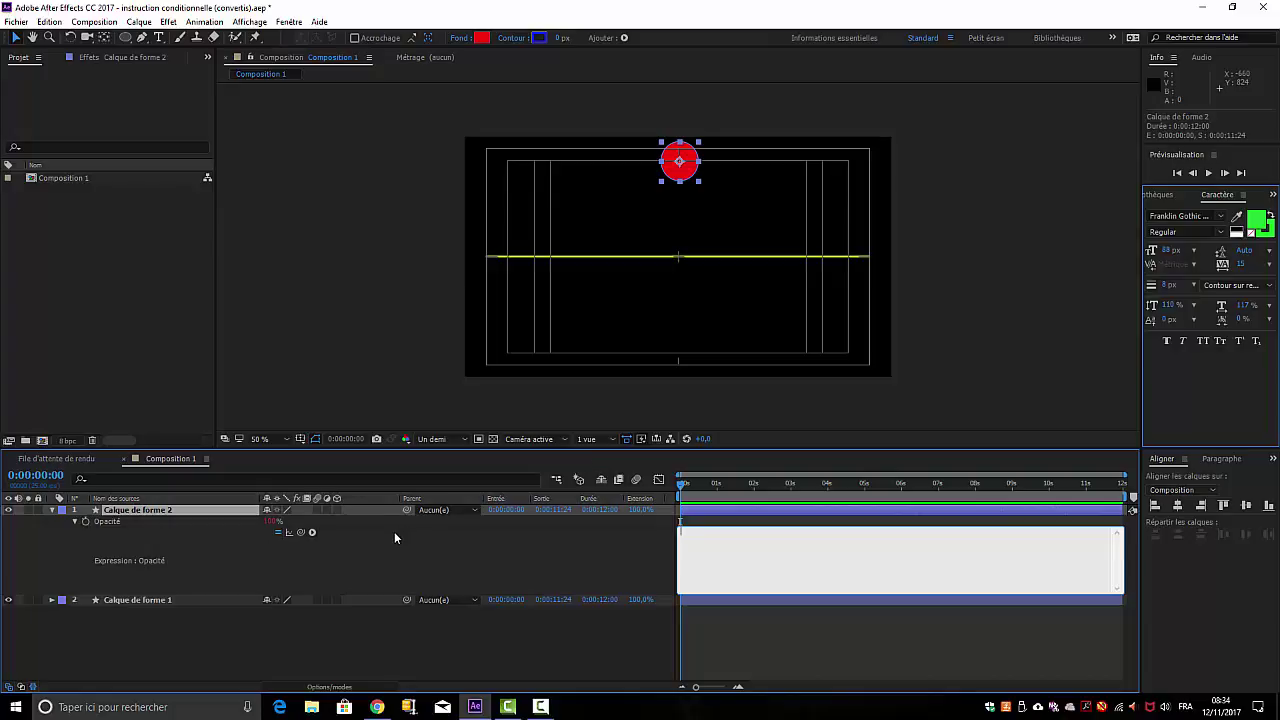
alt+click(85, 521)
click(87, 521)
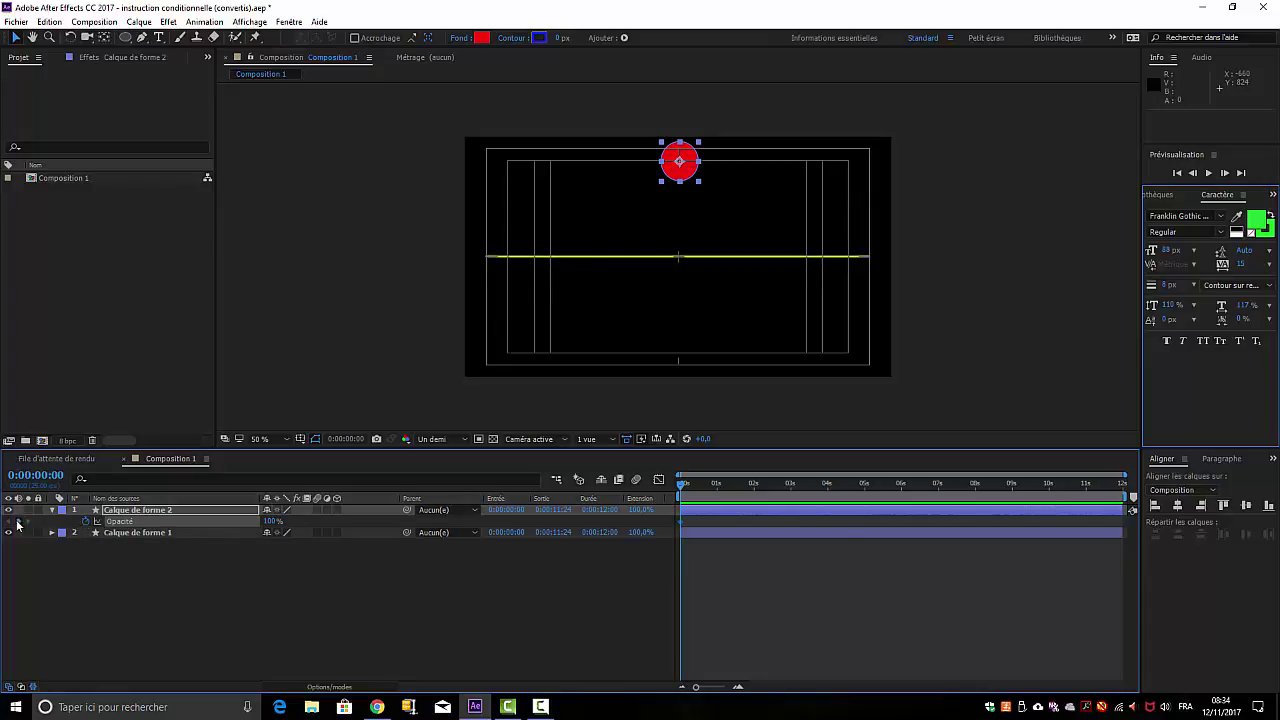
Step: Add a new opacity expression to Calque de forme 2 beginning with "if(position", and display the line layer's position for reference
alt+click(85, 524)
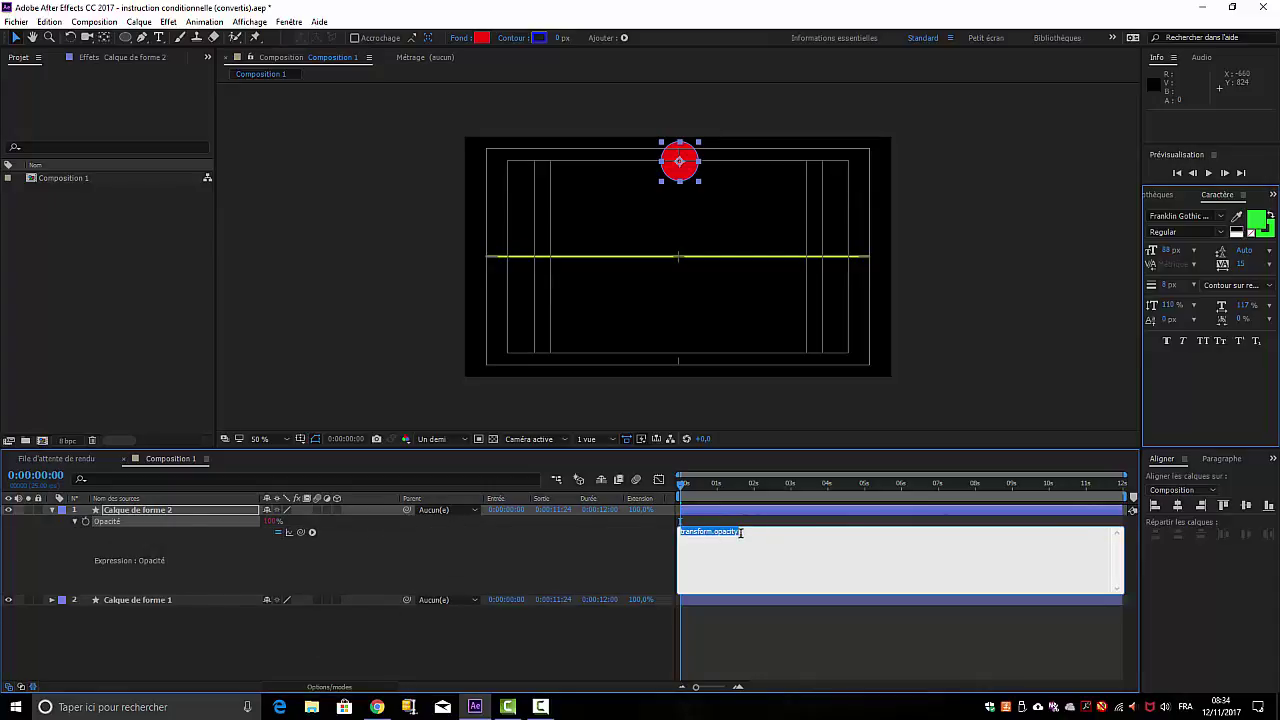
key(BackSpace)
mouse_move(532, 711)
text((position)
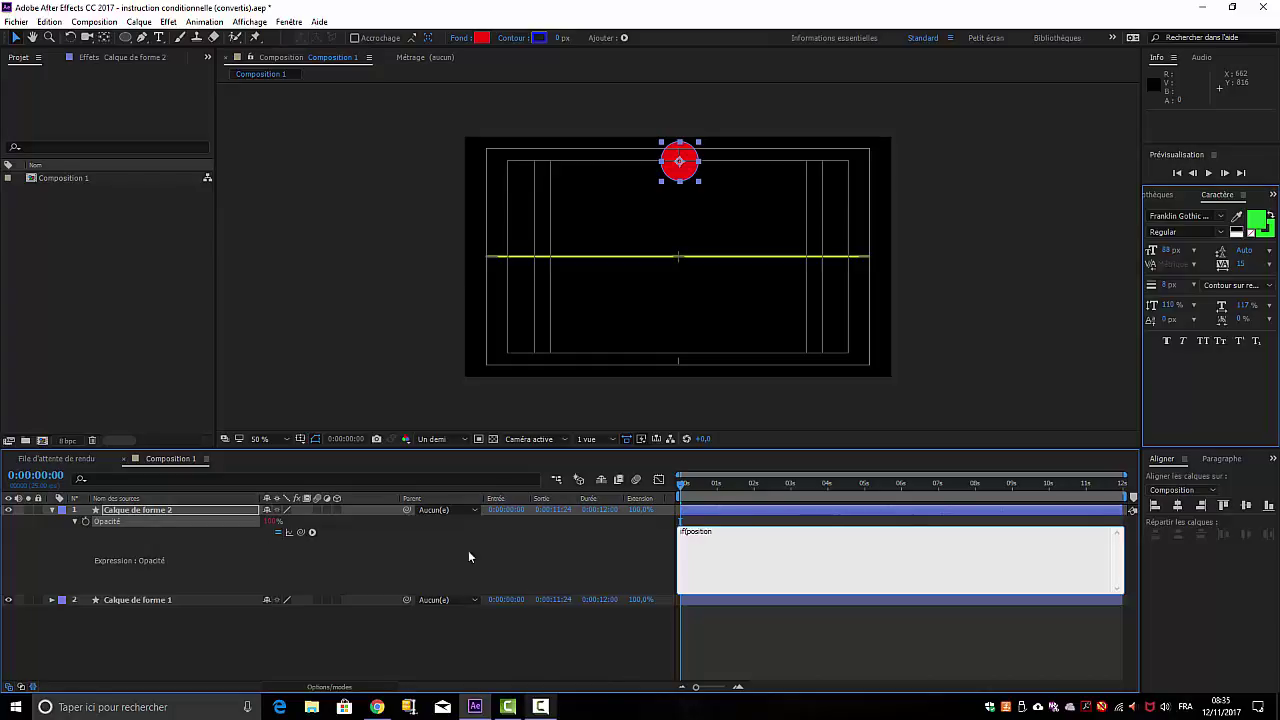
click(139, 600)
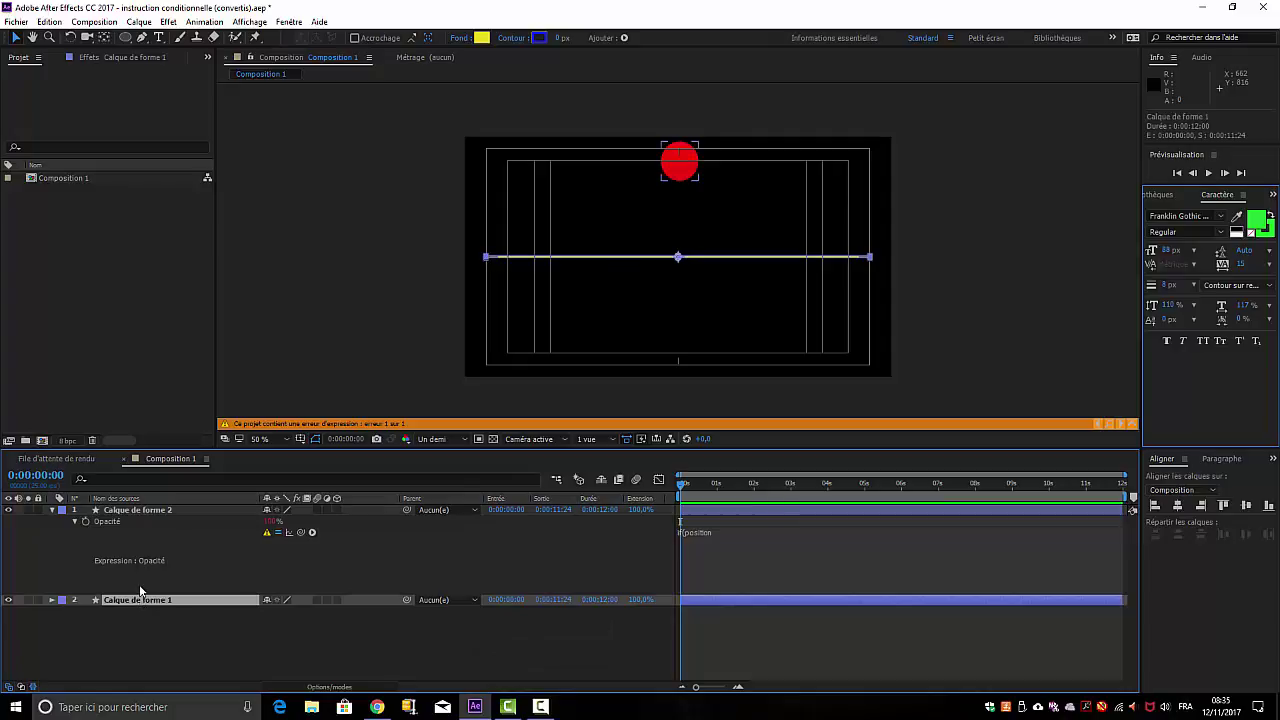
key(p)
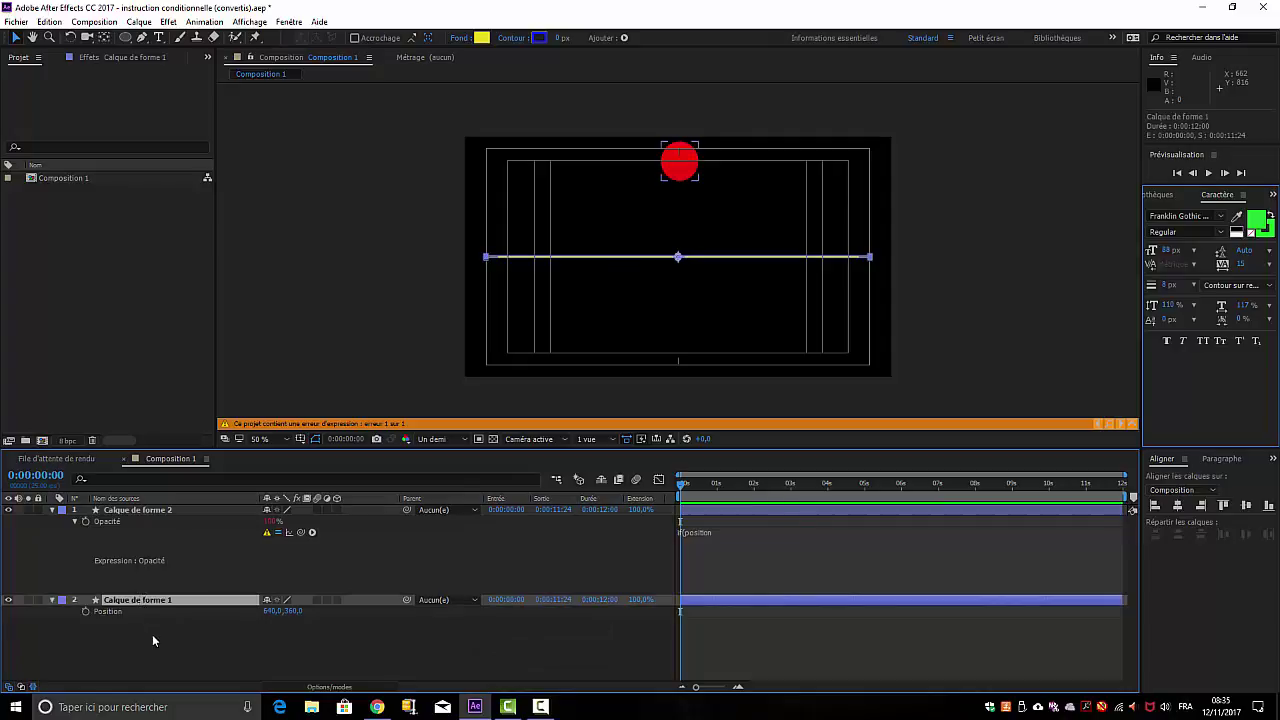
Step: Extend the circle layer's opacity expression so its first line reads "if(position[1]<360{100;}", and start a second line
click(760, 543)
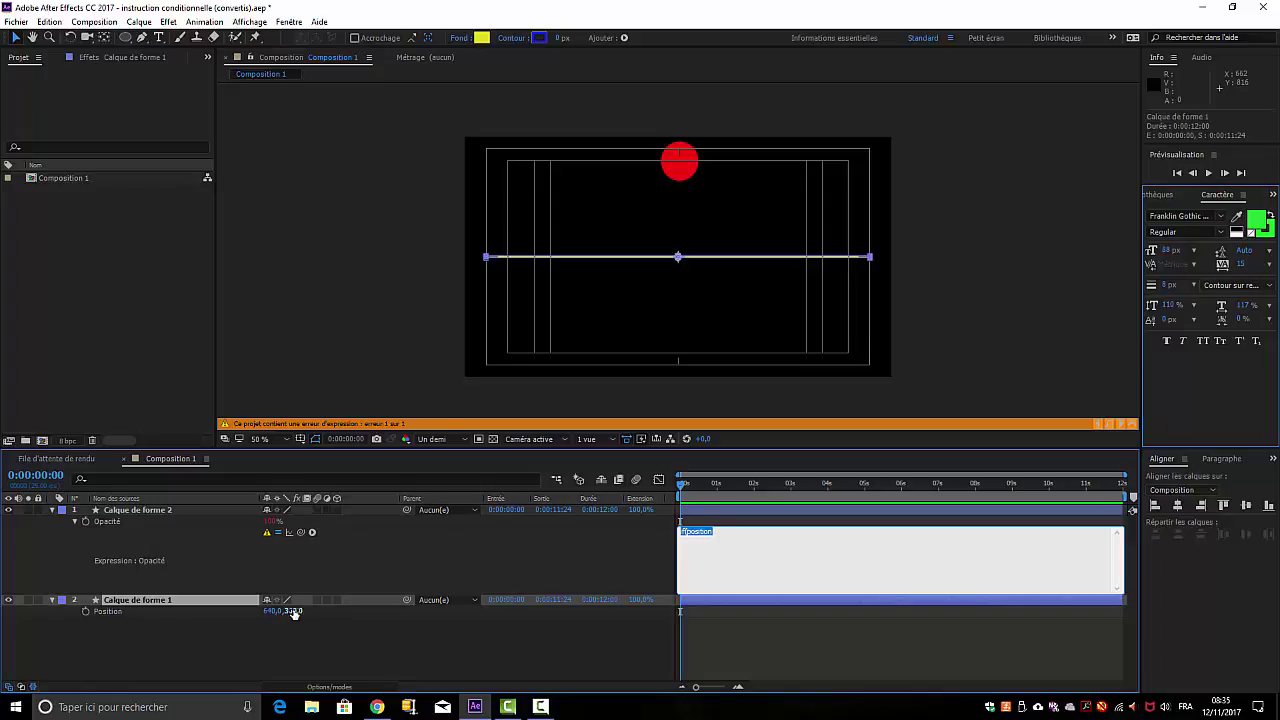
click(726, 537)
text(<360)
text({100;)
key(Return)
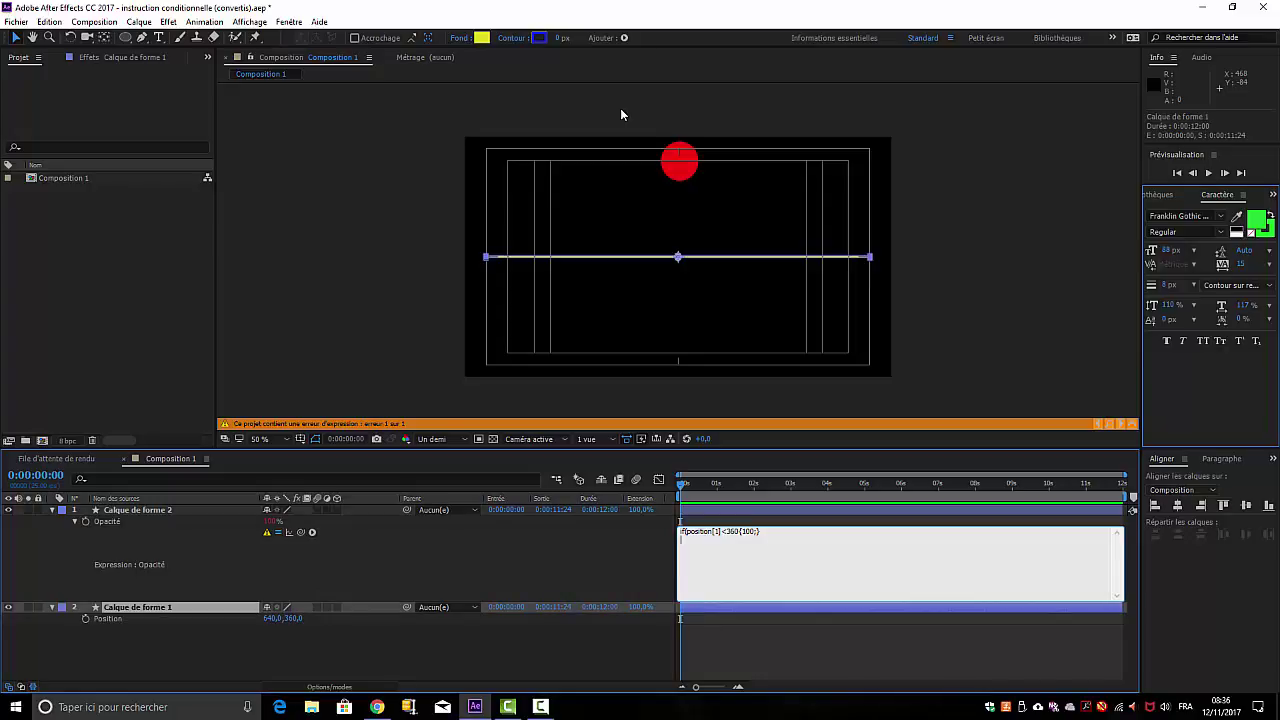
Step: Add "else{0;}" as the second line of the opacity expression and apply the expression
text(else)
text({0)
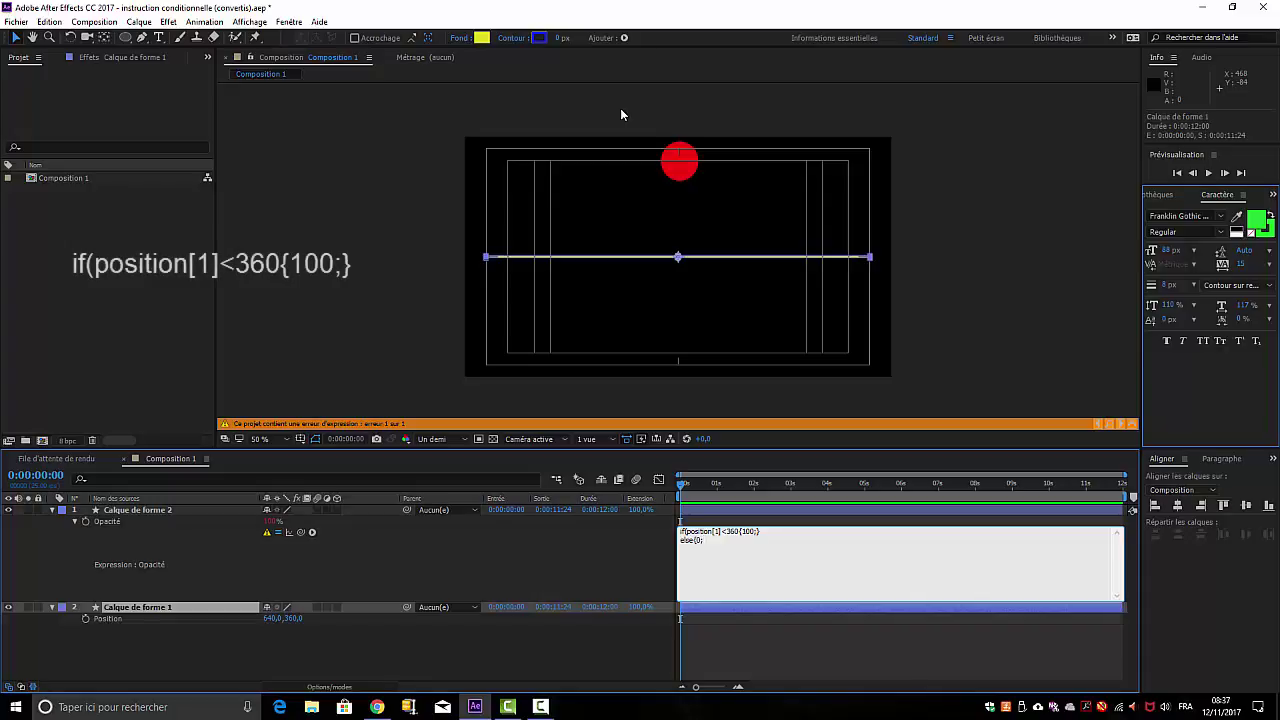
text(})
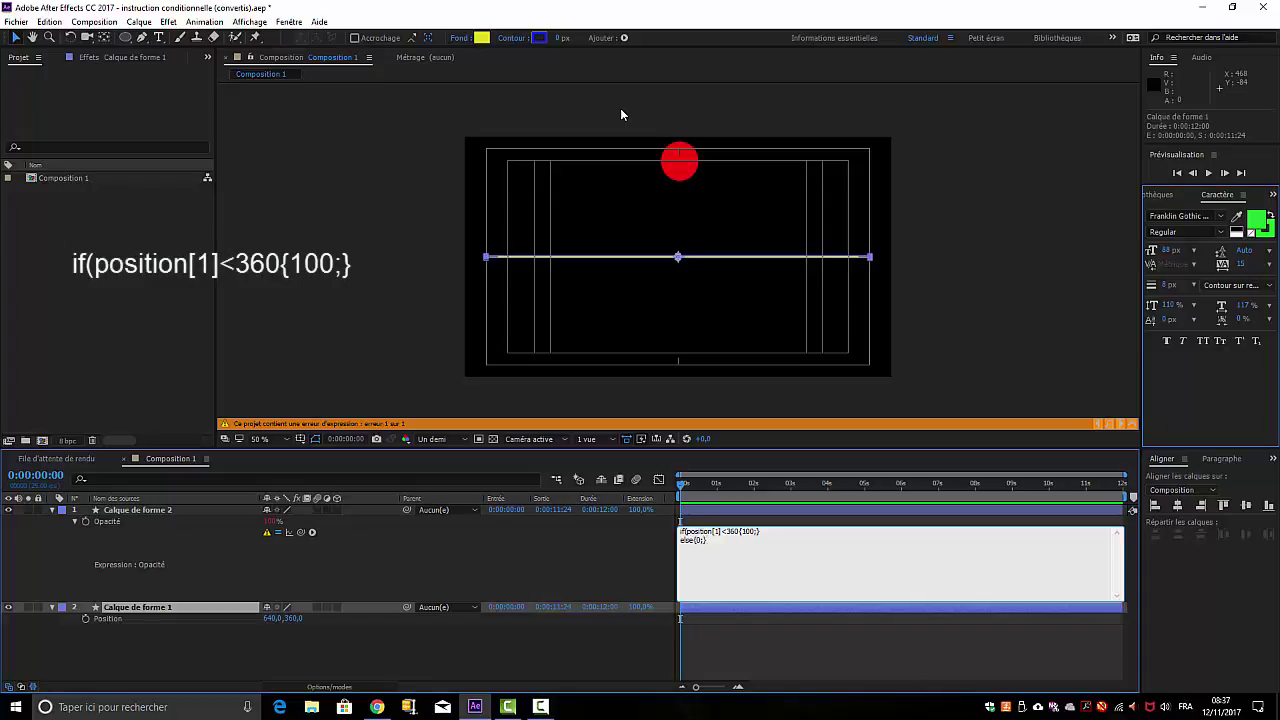
click(624, 565)
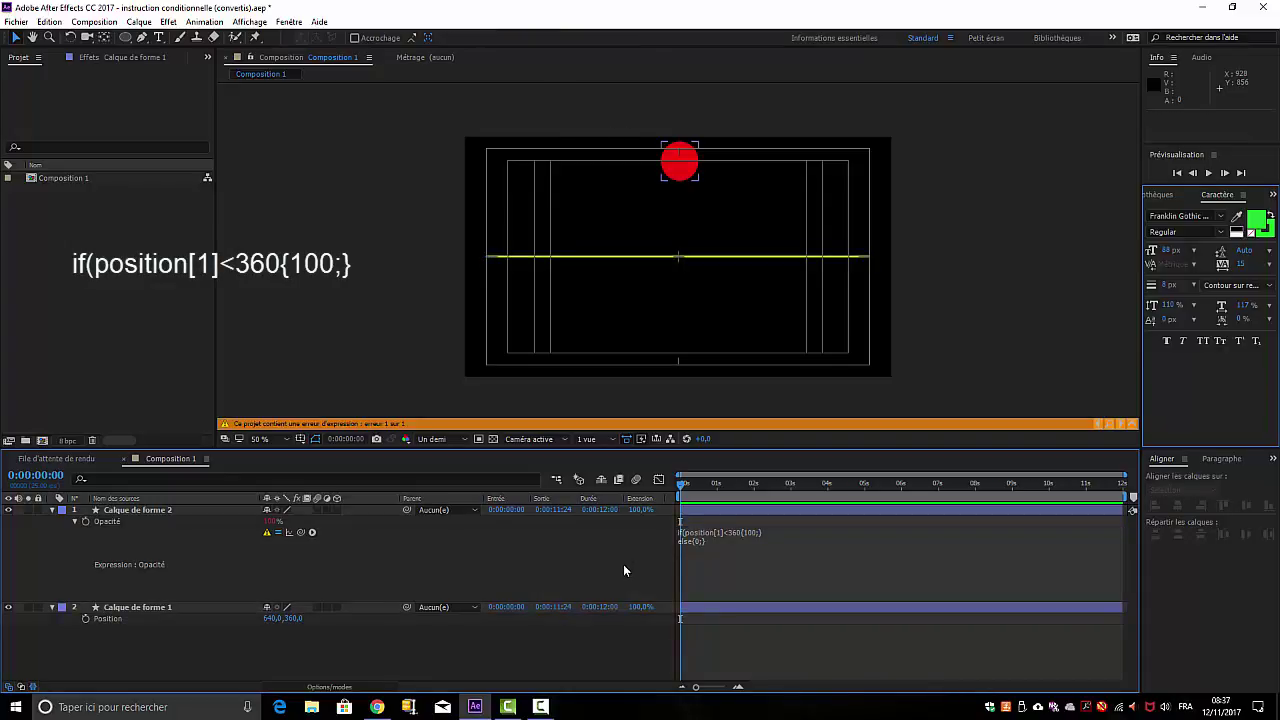
Step: Insert the missing closing parenthesis after 360 so the condition reads "if(position[1]<360){100;}", and apply the expression
click(739, 534)
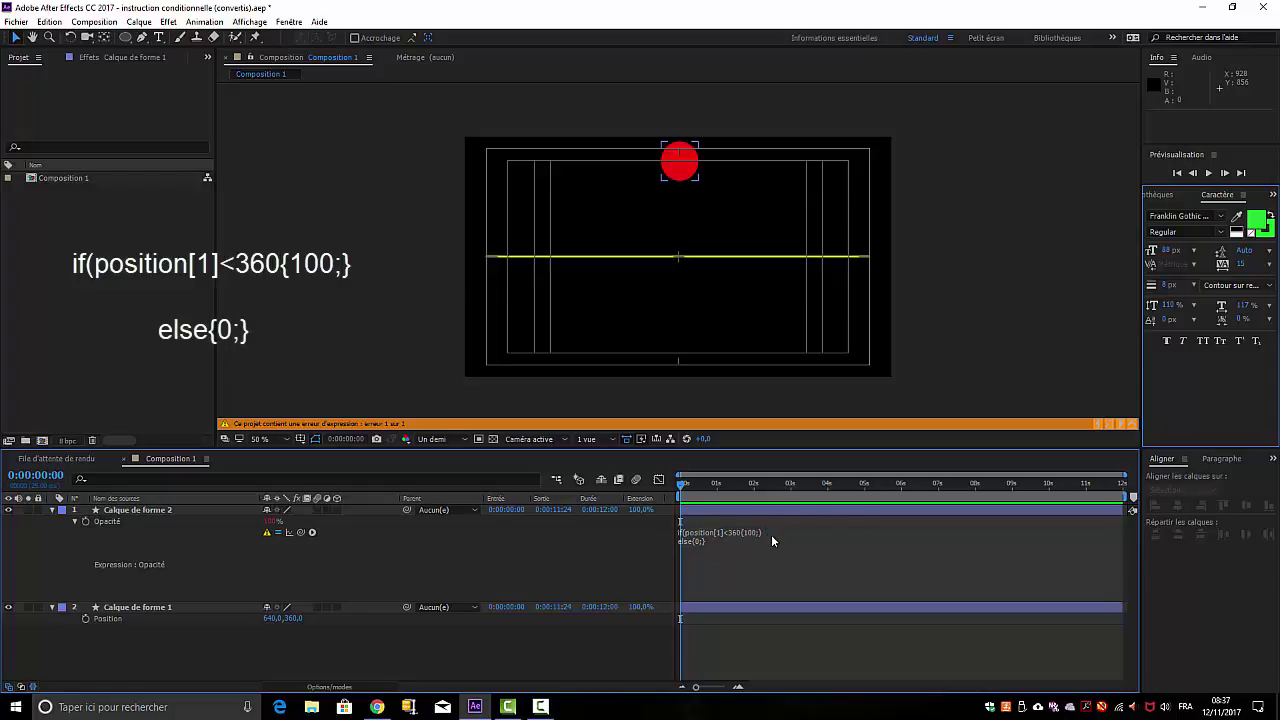
click(740, 535)
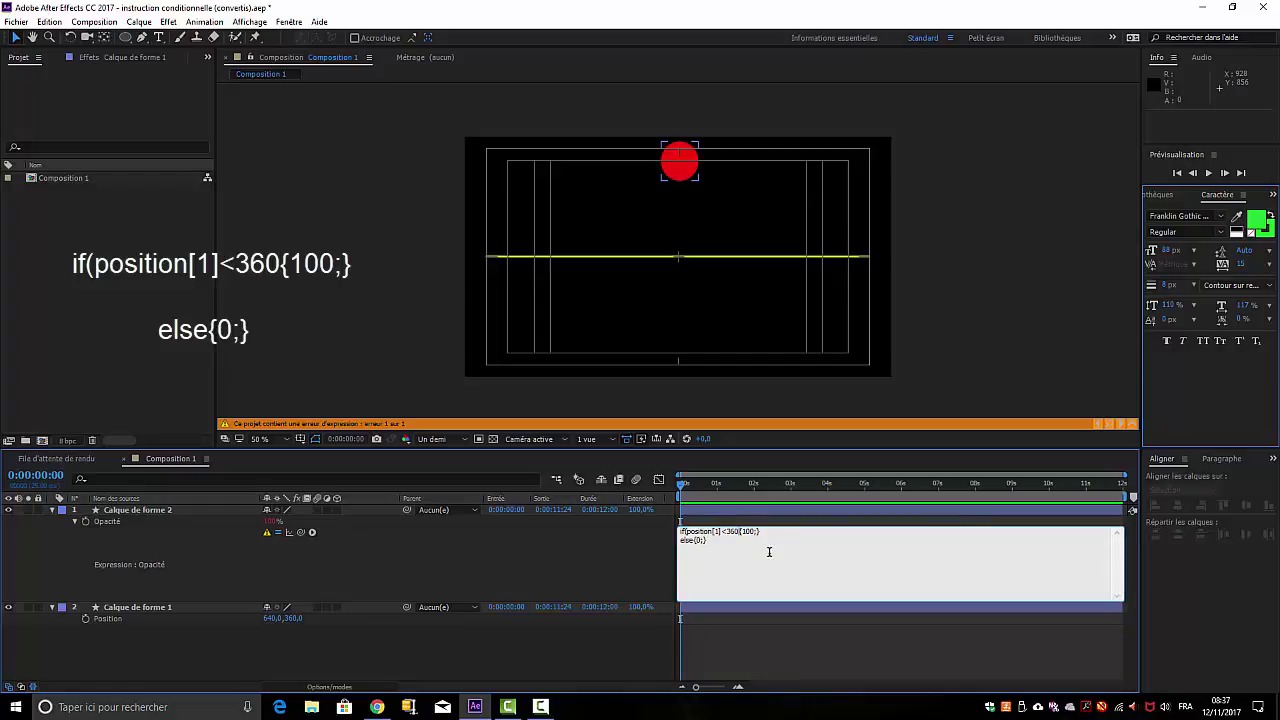
text())
click(605, 570)
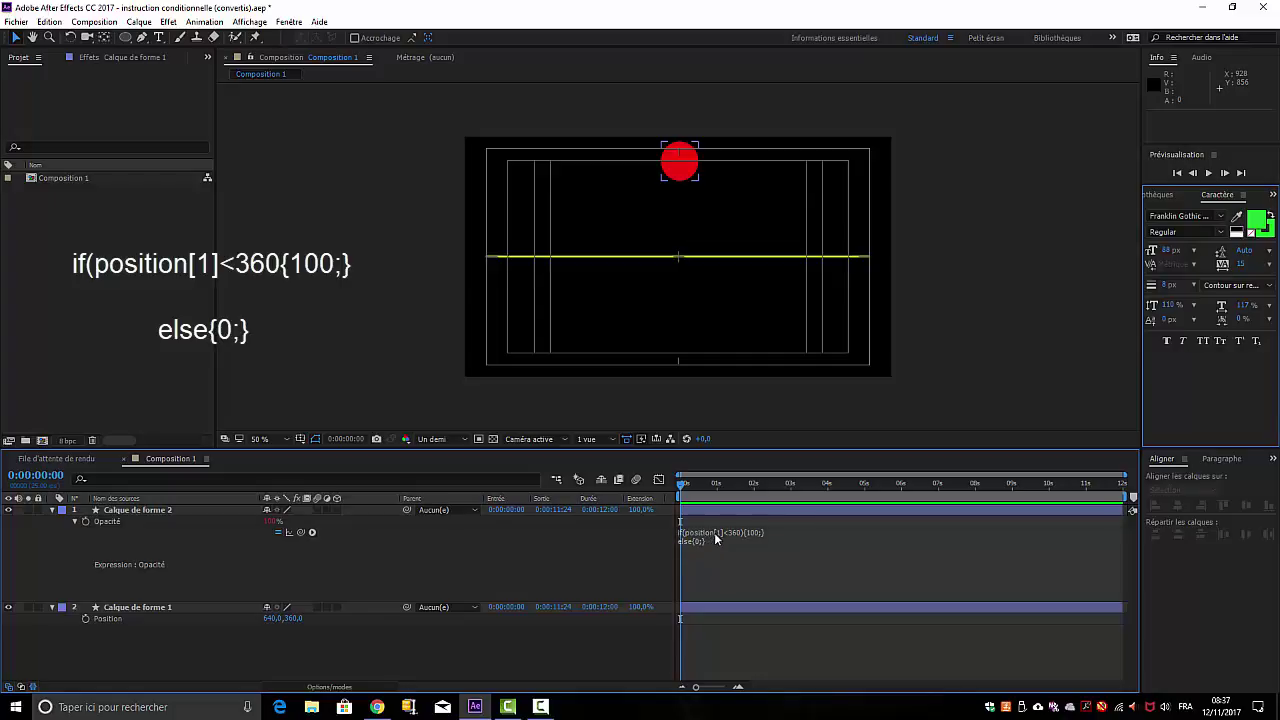
click(327, 532)
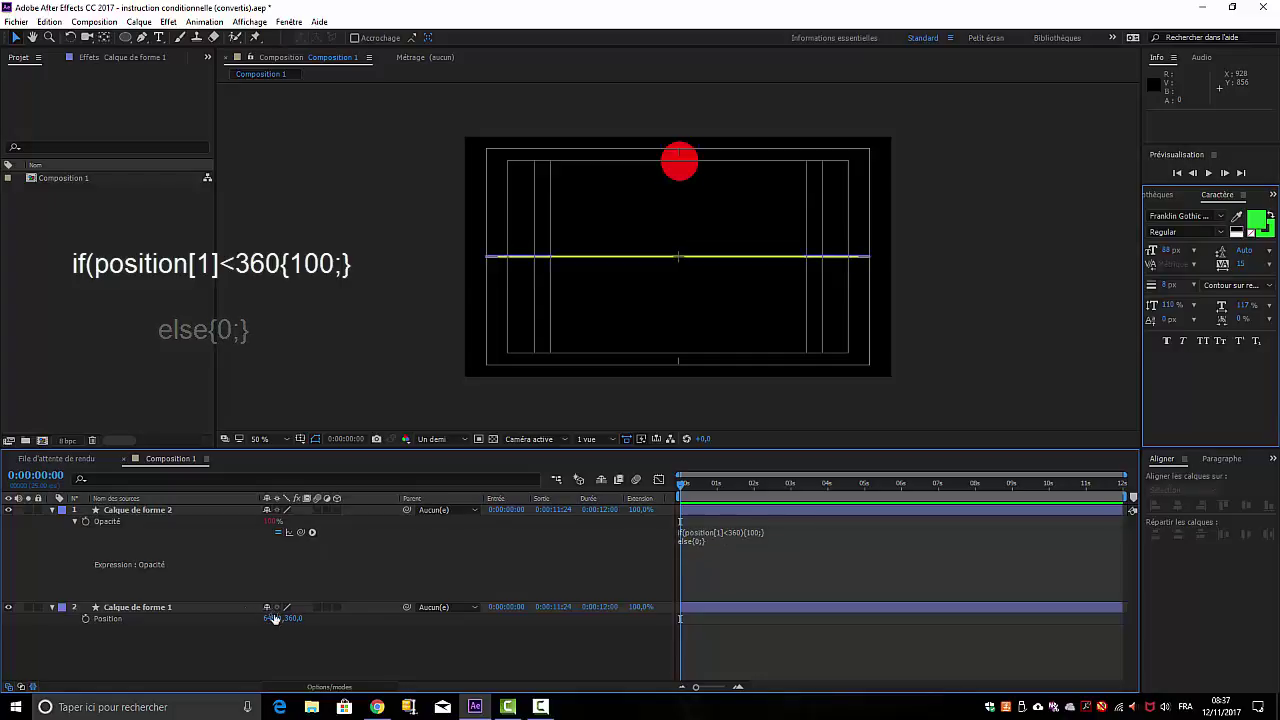
click(291, 619)
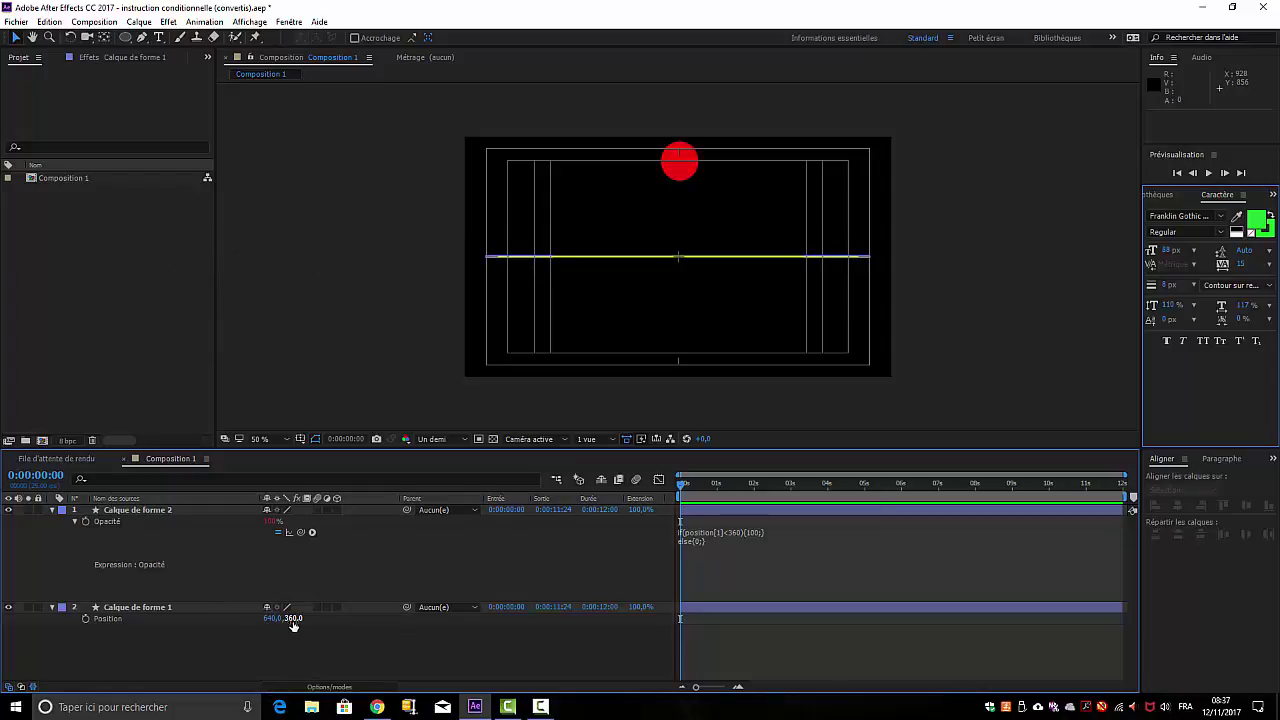
click(272, 630)
click(290, 624)
click(732, 566)
Step: Move the red circle down to about 645, 237 and display its position together with its opacity
click(679, 173)
drag(679, 173, 681, 226)
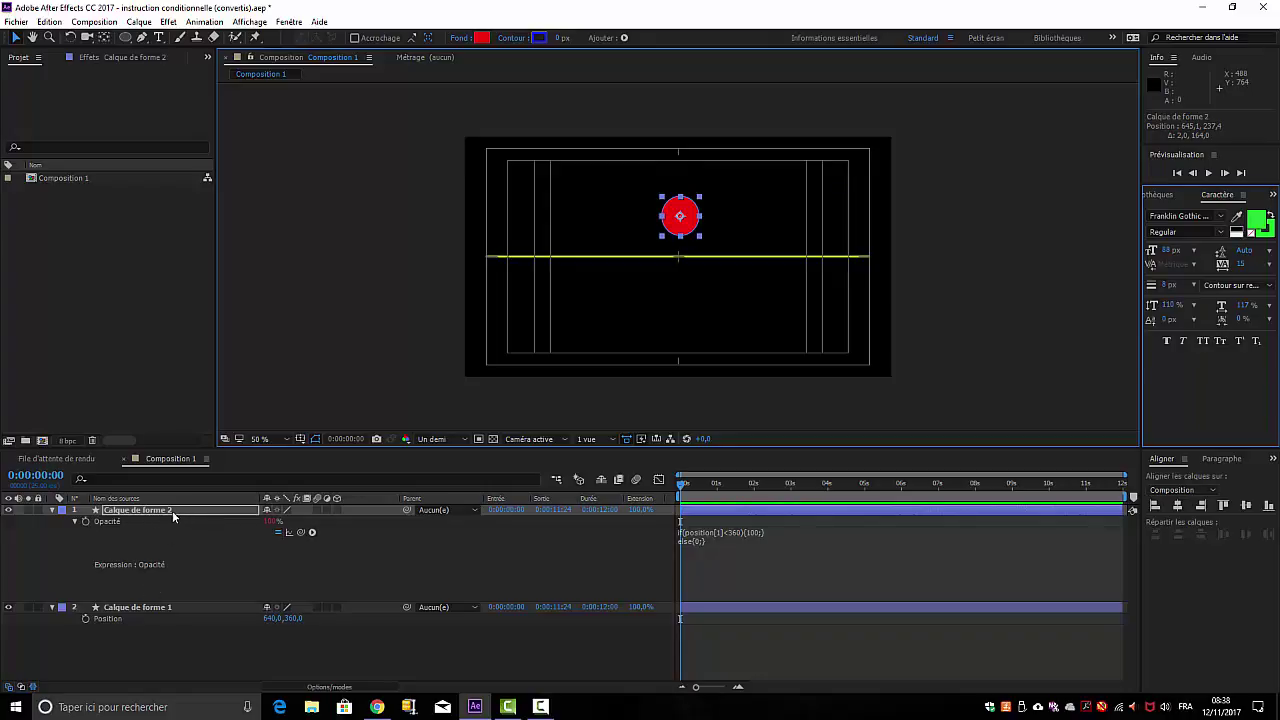
key(shift+p)
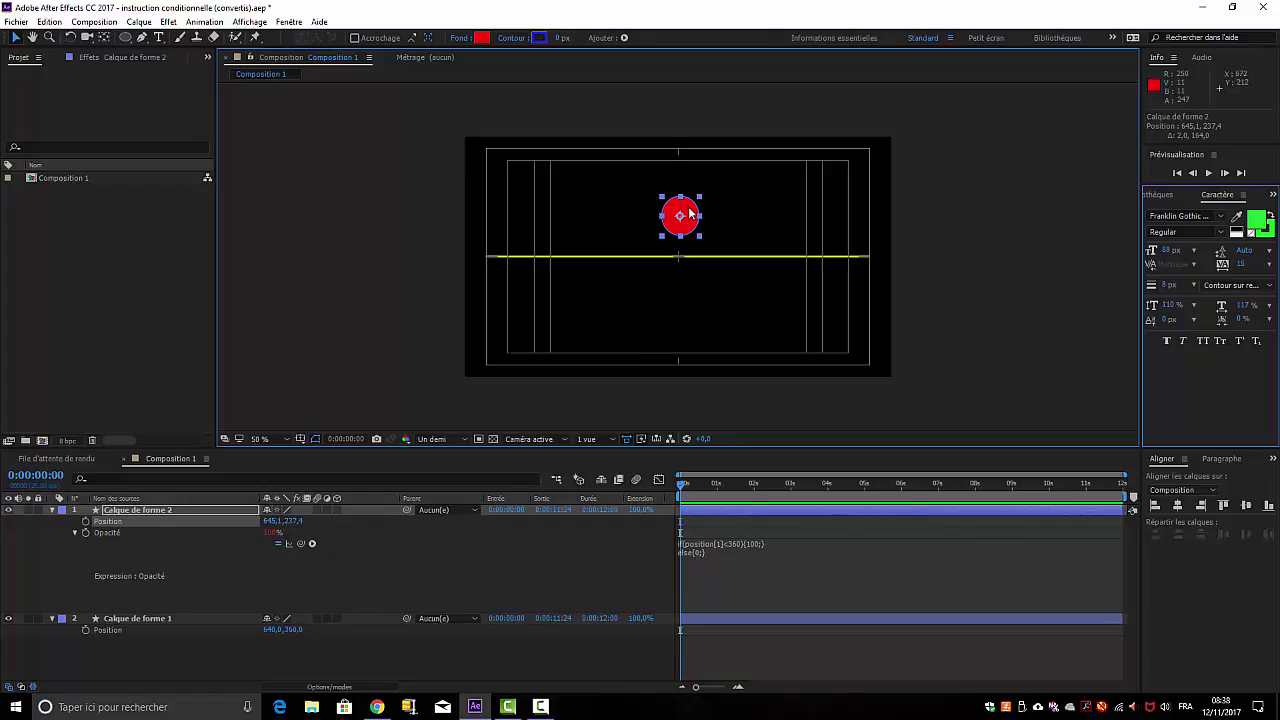
Step: Test the expression by moving the circle to a Y of about 335, across the line to about 371, and back up to about 641, 237
drag(689, 212, 689, 243)
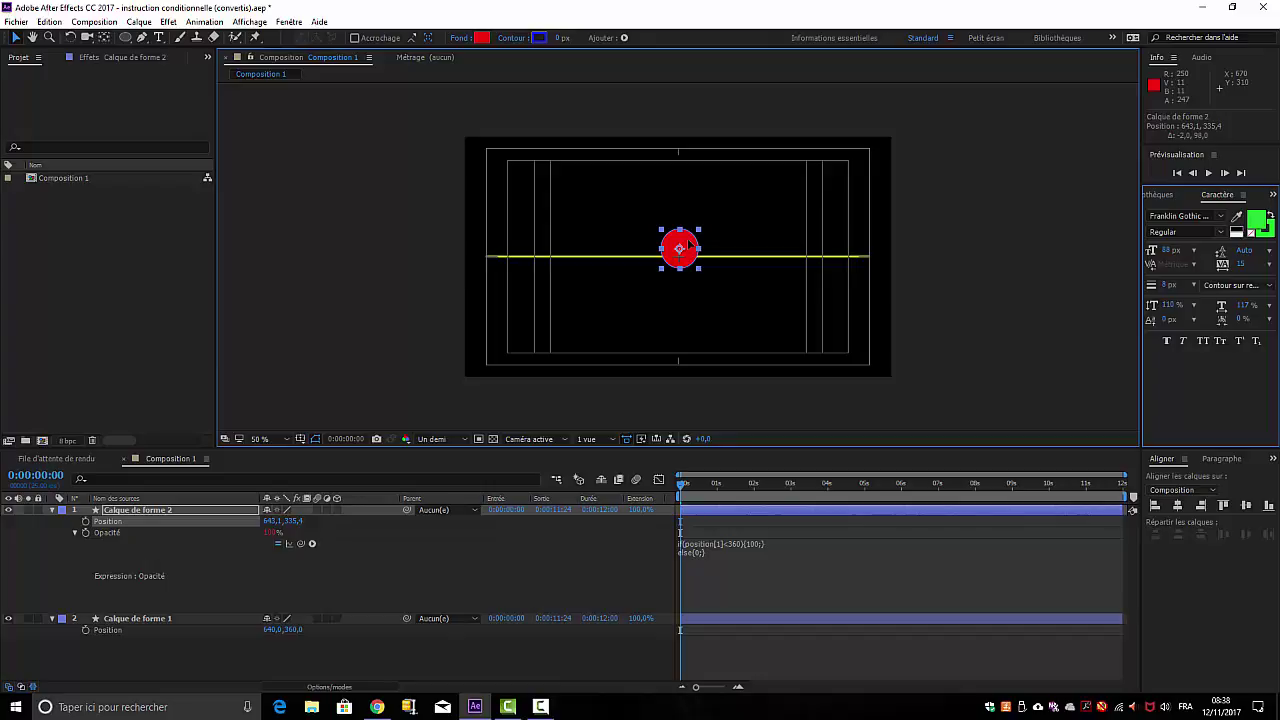
drag(689, 242, 687, 256)
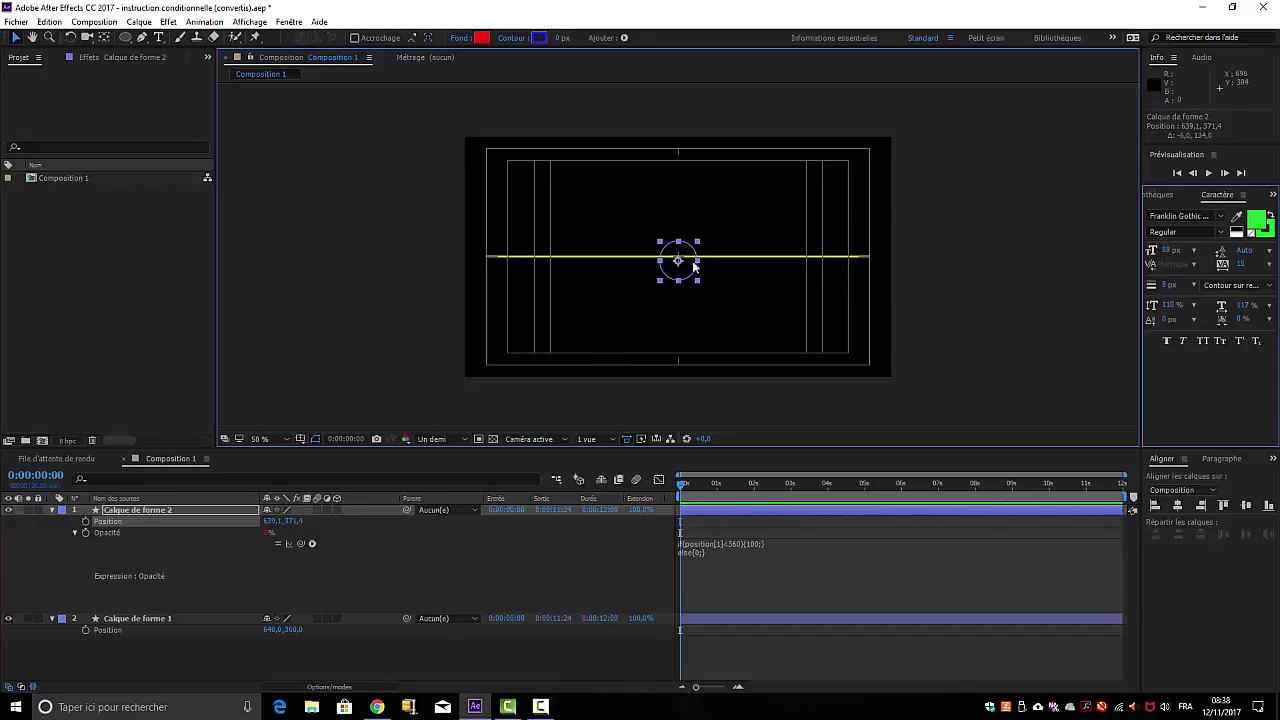
drag(687, 250, 688, 205)
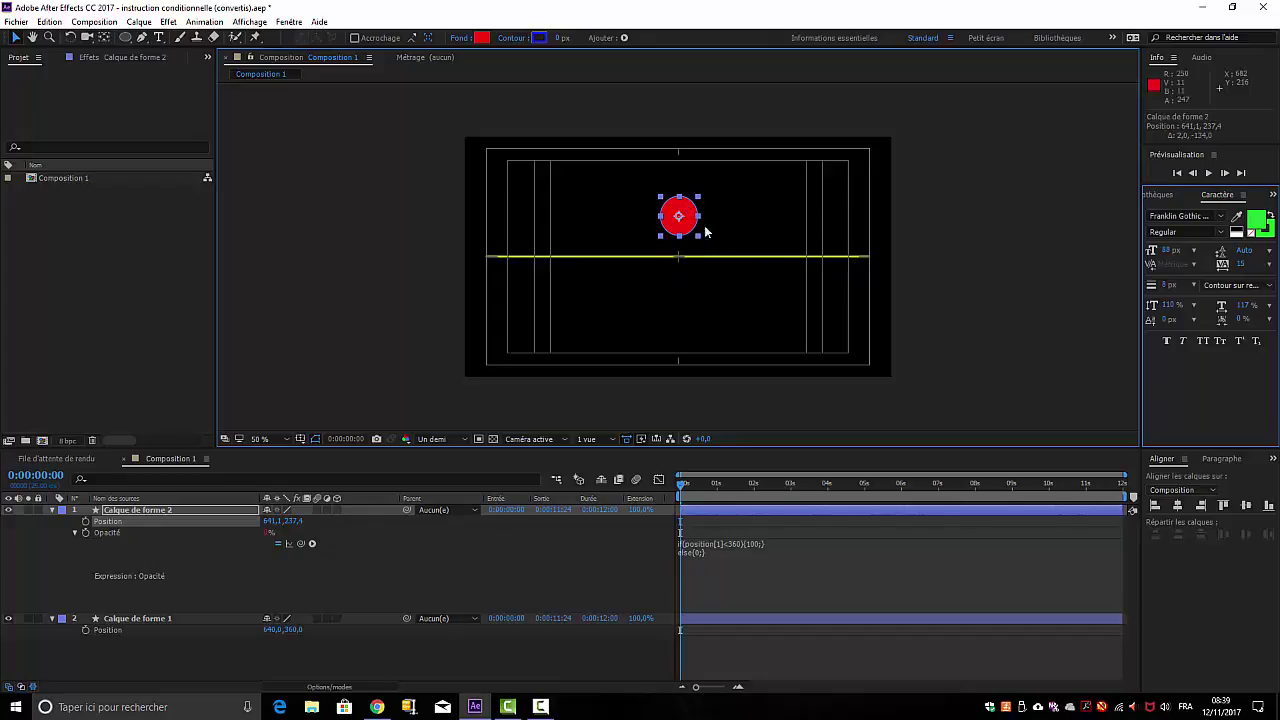